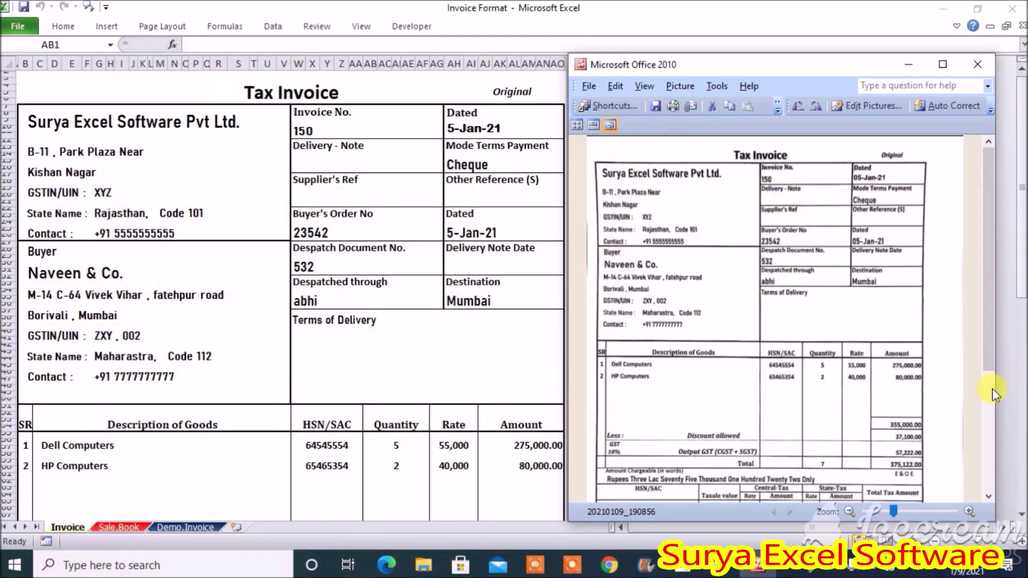
Look over the sample tax invoice picture from its header down to the declaration and back
{"action": "scroll", "coordinate": [988, 396], "scroll_direction": "down", "scroll_amount": 3}
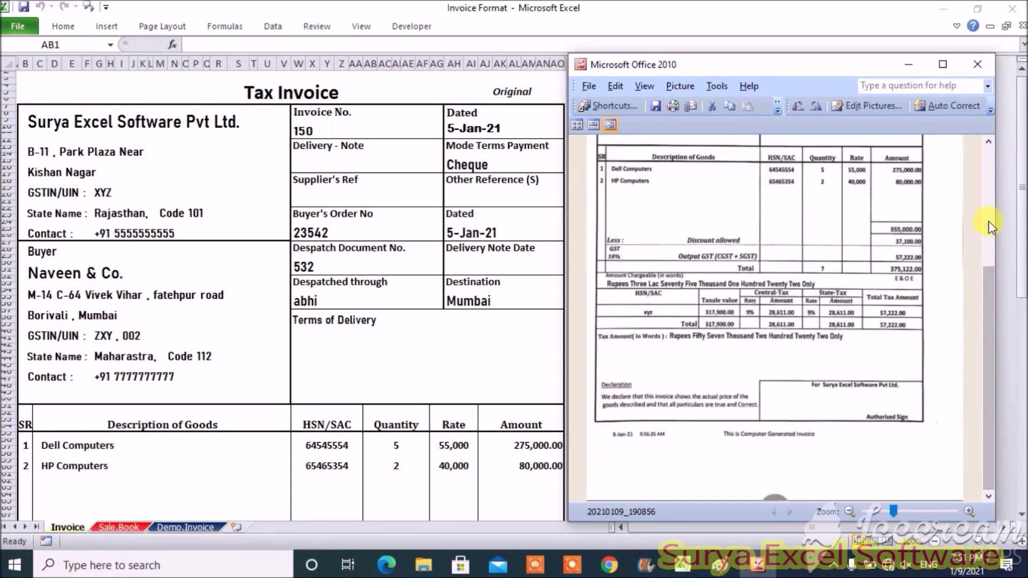
{"action": "scroll", "coordinate": [988, 213], "scroll_direction": "up", "scroll_amount": 3}
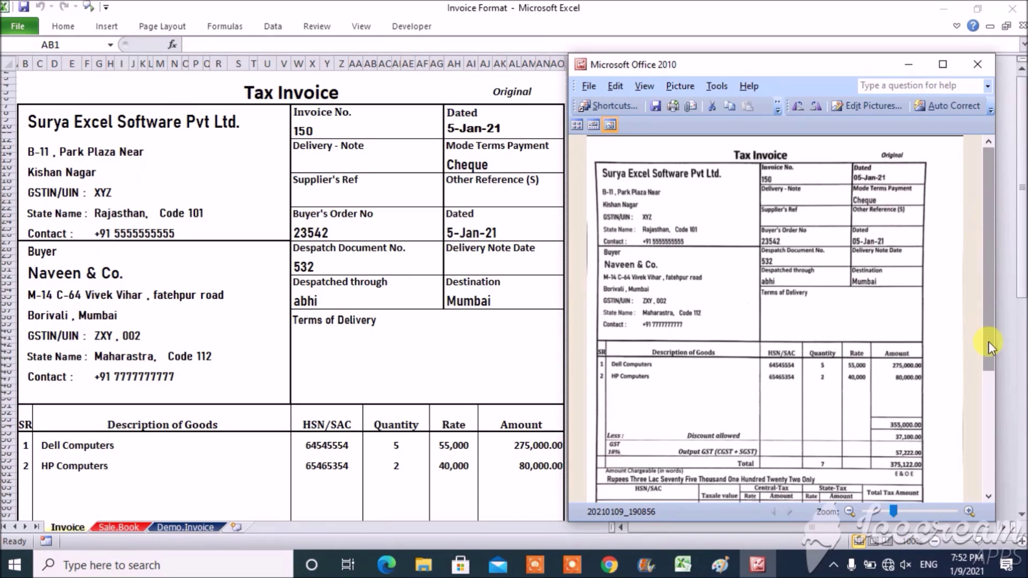
{"action": "scroll", "coordinate": [988, 393], "scroll_direction": "down", "scroll_amount": 3}
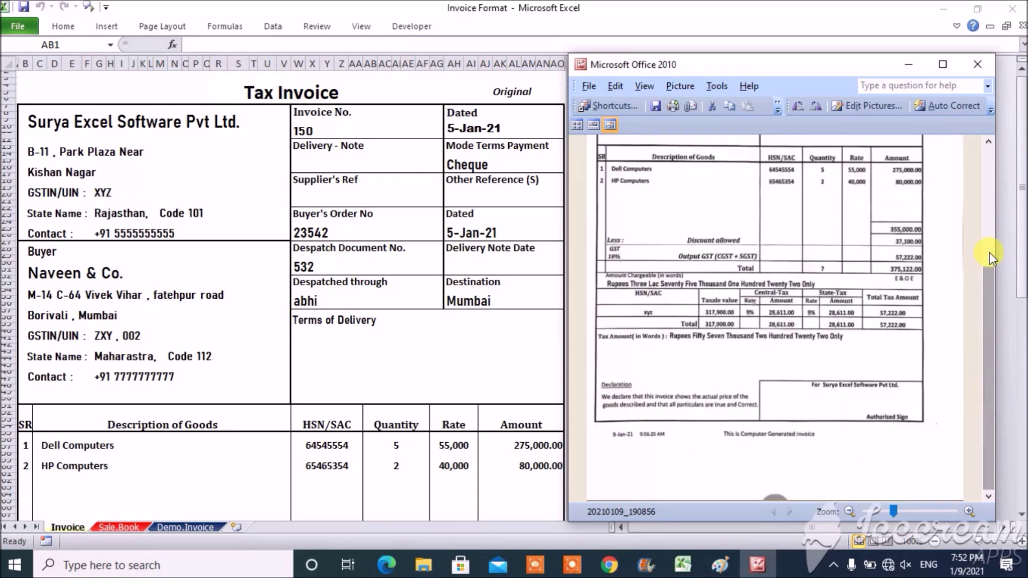
{"action": "scroll", "coordinate": [989, 200], "scroll_direction": "up", "scroll_amount": 3}
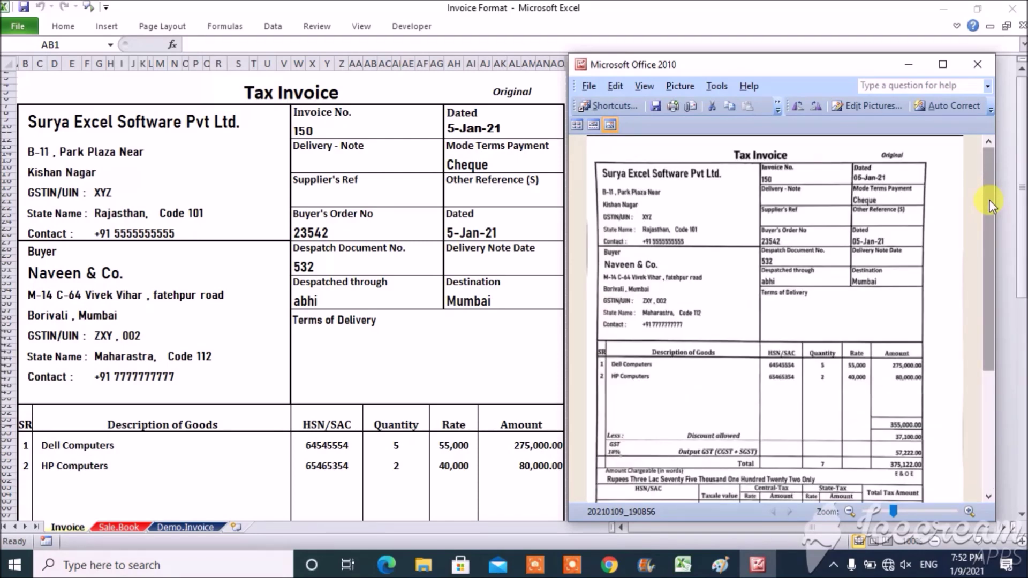
{"action": "mouse_move", "coordinate": [989, 200]}
{"action": "left_mouse_down"}
{"action": "mouse_move", "coordinate": [974, 314]}
{"action": "mouse_move", "coordinate": [988, 397]}
{"action": "mouse_move", "coordinate": [988, 217]}
{"action": "left_mouse_up"}
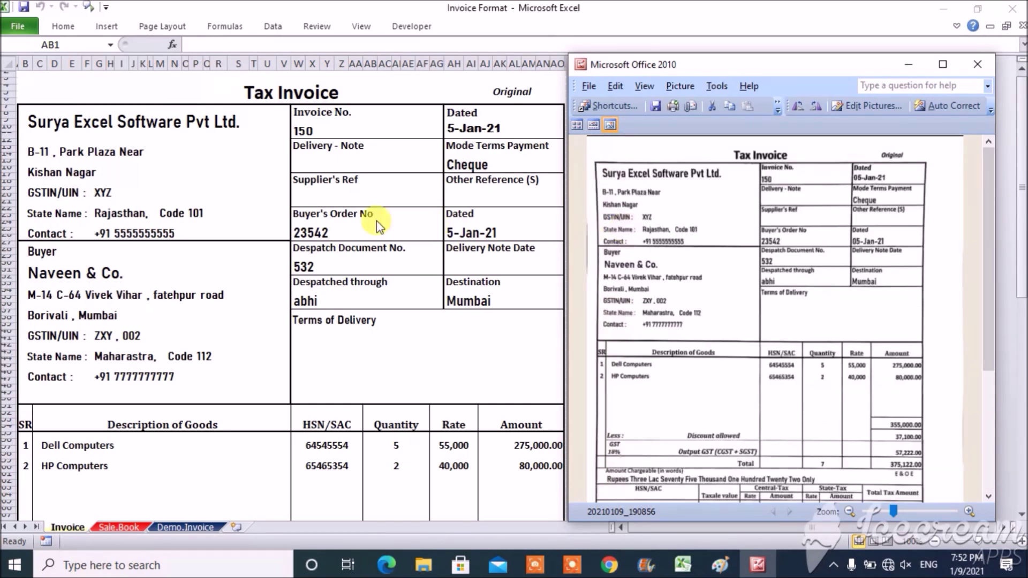
Open the Sale.Book sheet and review the first record's fields from Gross-Bill through Remarks
{"action": "left_click", "coordinate": [129, 529]}
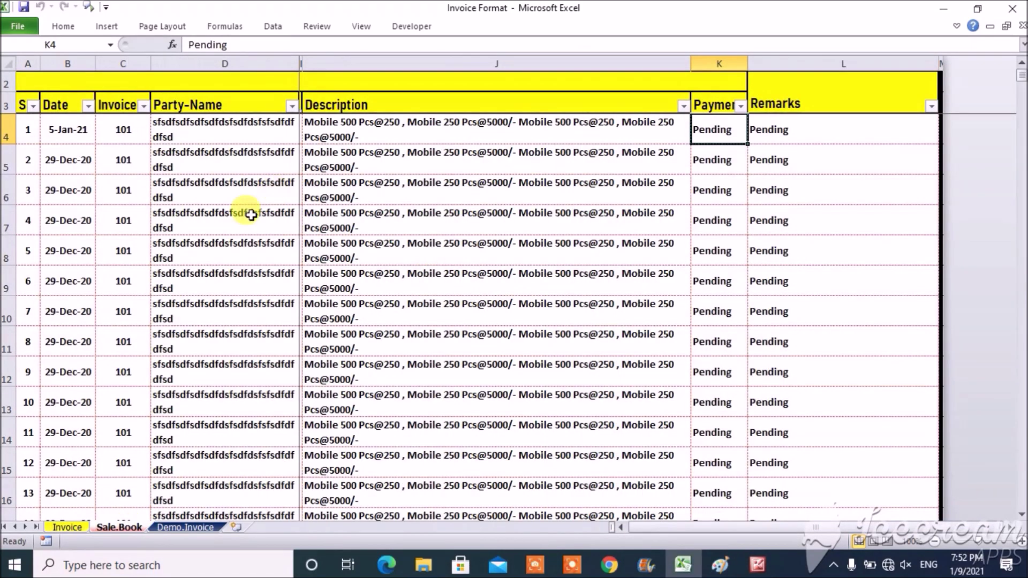
{"action": "key", "text": "Left"}
{"action": "key", "text": "Left"}
{"action": "key", "text": "Left"}
{"action": "key", "text": "Left"}
{"action": "key", "text": "Left"}
{"action": "key", "text": "Left"}
{"action": "key", "text": "Left"}
{"action": "key", "text": "Left"}
{"action": "key", "text": "Left"}
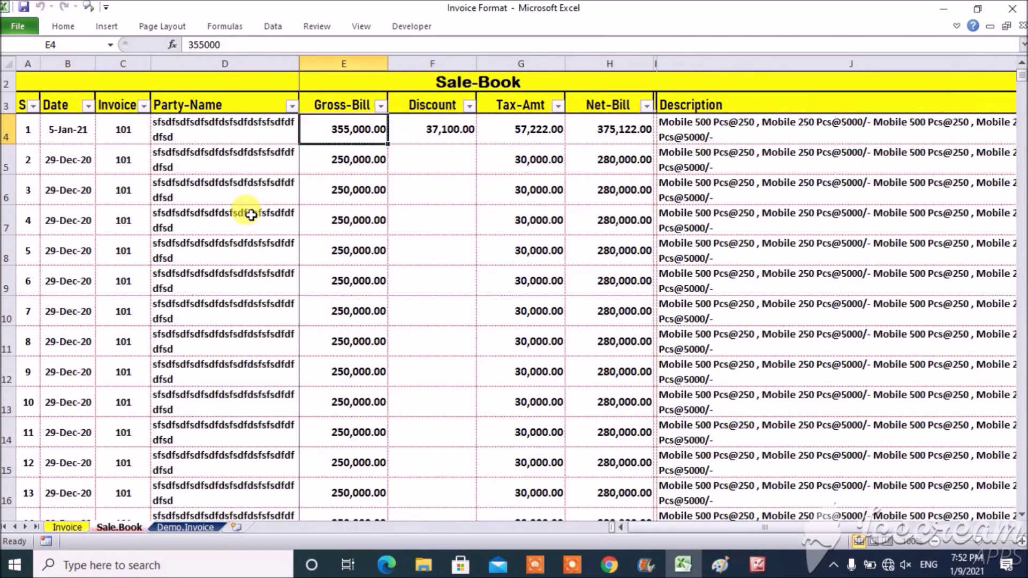
{"action": "key", "text": "Right"}
{"action": "key", "text": "Right"}
{"action": "key", "text": "Right"}
{"action": "key", "text": "Right"}
{"action": "key", "text": "Right"}
{"action": "key", "text": "Right"}
{"action": "key", "text": "Right"}
{"action": "key", "text": "Right"}
{"action": "key", "text": "Right"}
{"action": "key", "text": "Left"}
{"action": "key", "text": "Left"}
{"action": "key", "text": "Left"}
{"action": "key", "text": "Left"}
{"action": "key", "text": "Left"}
{"action": "key", "text": "Left"}
{"action": "key", "text": "Left"}
{"action": "key", "text": "Left"}
{"action": "key", "text": "Left"}
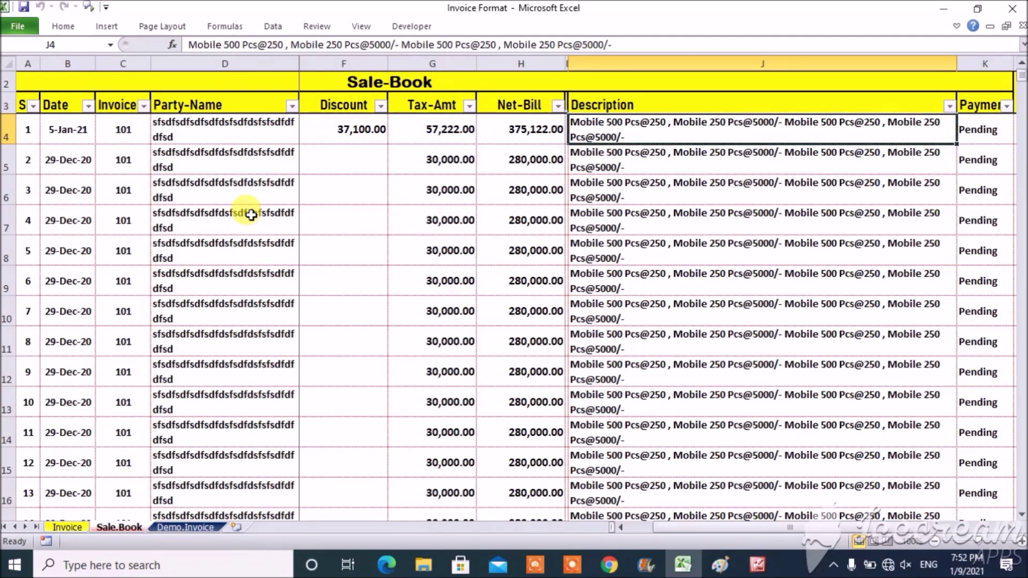
{"action": "key", "text": "Right"}
{"action": "key", "text": "Right"}
{"action": "key", "text": "Right"}
{"action": "key", "text": "Right"}
{"action": "key", "text": "Right"}
{"action": "key", "text": "Right"}
{"action": "key", "text": "Right"}
{"action": "key", "text": "Right"}
{"action": "key", "text": "Right"}
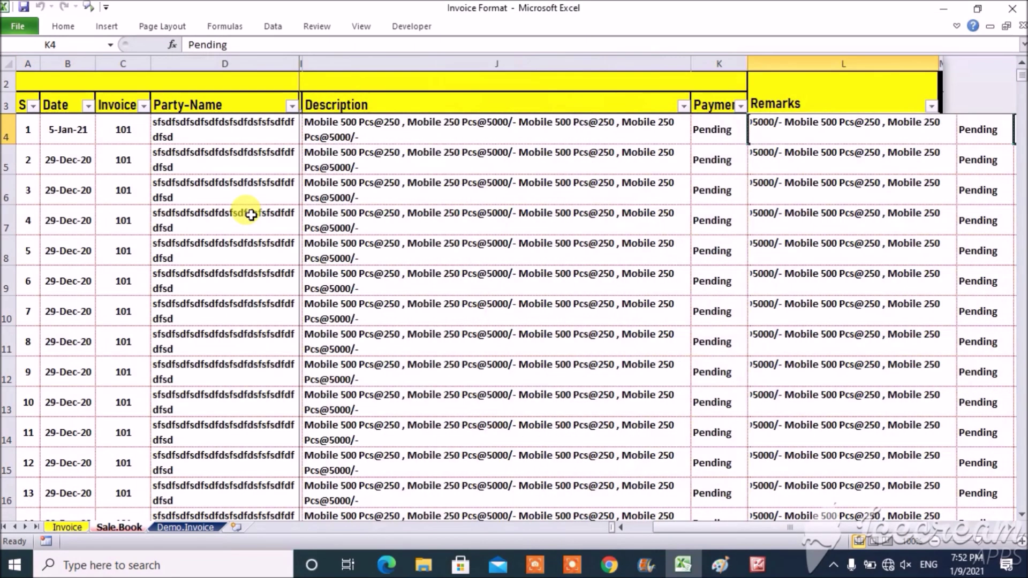
{"action": "key", "text": "Right"}
Review the second Sale.Book record back to its first columns, ending on its Invoice field
{"action": "key", "text": "Left"}
{"action": "key", "text": "Down"}
{"action": "key", "text": "Left"}
{"action": "key", "text": "Left"}
{"action": "key", "text": "Left"}
{"action": "key", "text": "Left"}
{"action": "key", "text": "Left"}
{"action": "key", "text": "Left"}
{"action": "key", "text": "Left"}
{"action": "key", "text": "Left"}
{"action": "key", "text": "Left"}
{"action": "key", "text": "Left"}
{"action": "key", "text": "Right"}
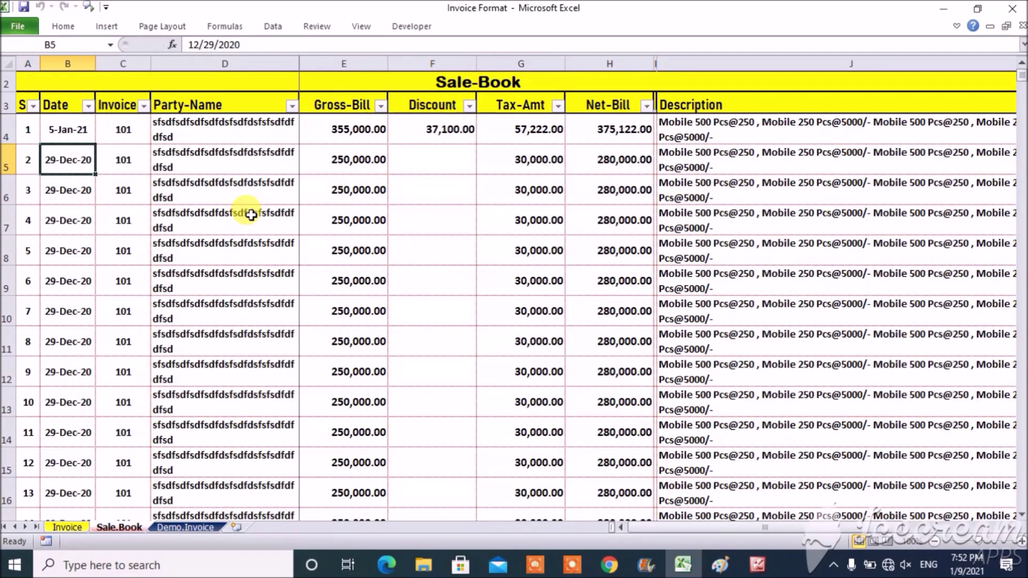
{"action": "key", "text": "Right"}
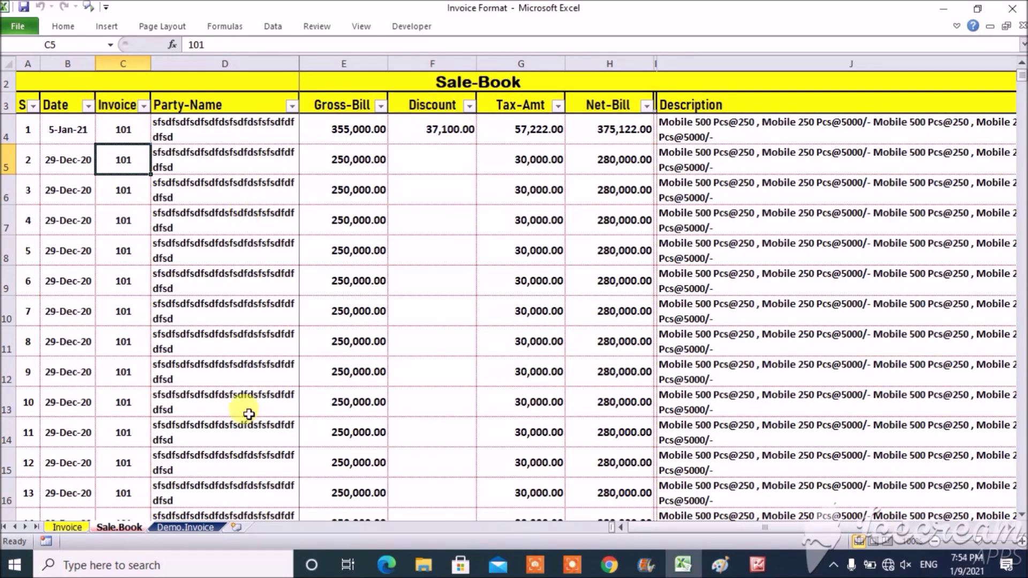
Return to the Invoice sheet, check the sample invoice picture, and collapse the ribbon over the worksheet
{"action": "left_click", "coordinate": [67, 527]}
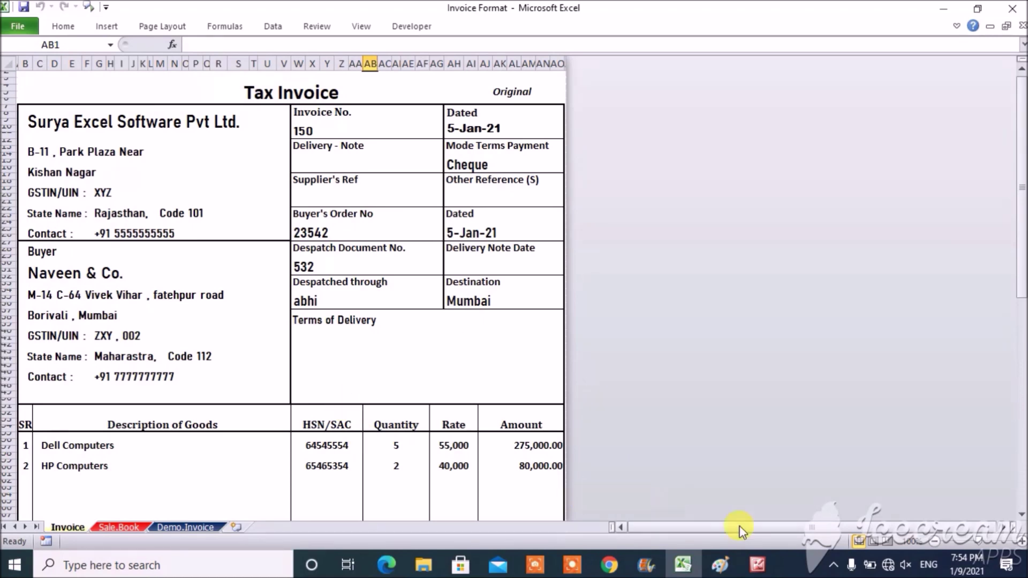
{"action": "left_click", "coordinate": [759, 564]}
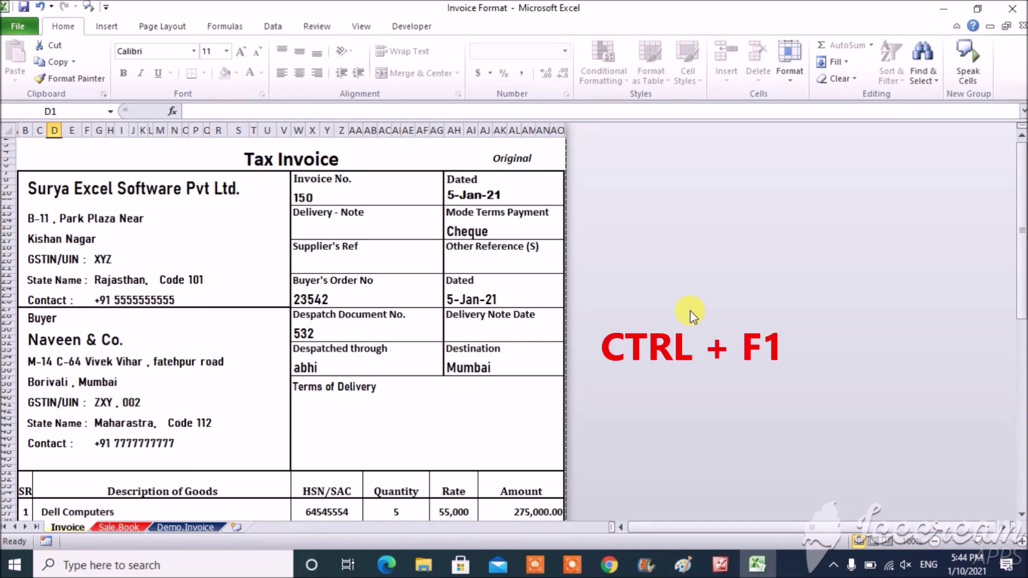
{"action": "key", "text": "ctrl+F1"}
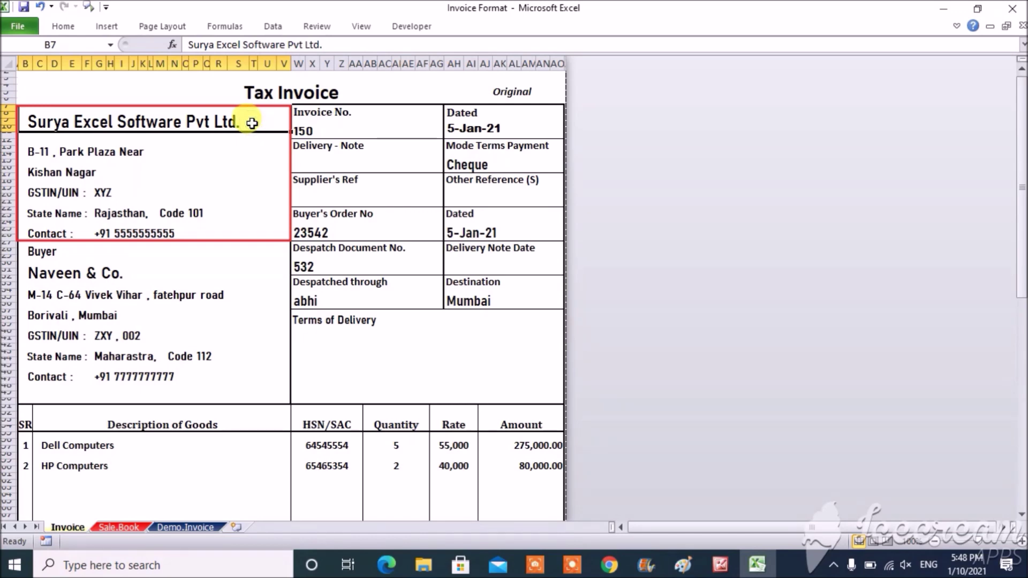
Go through the seller block of the invoice: company name, two address lines, GSTIN/UIN, state name and contact
{"action": "type", "text": "Su"}
{"action": "key", "text": "Return"}
{"action": "key", "text": "Return"}
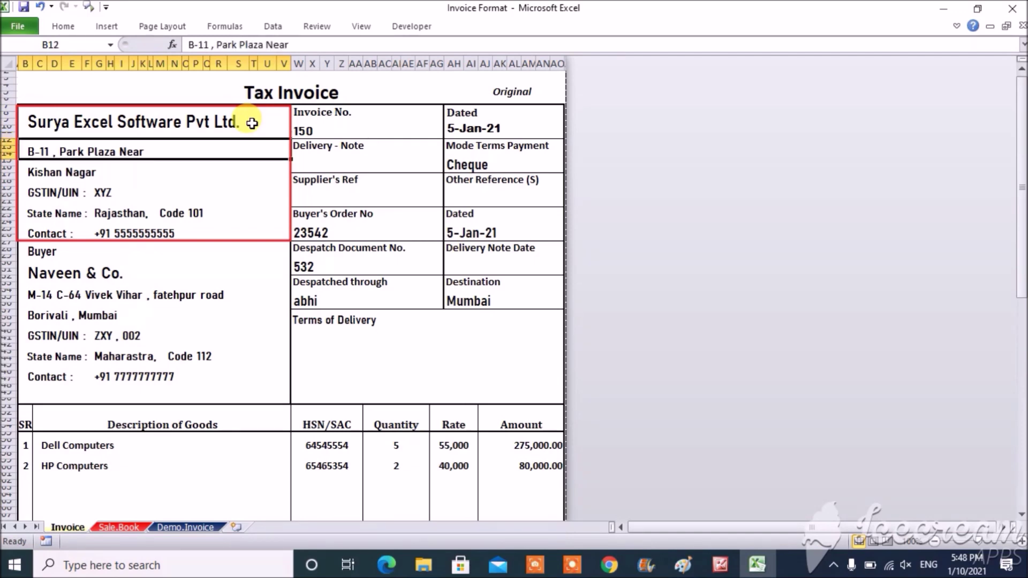
{"action": "key", "text": "Down"}
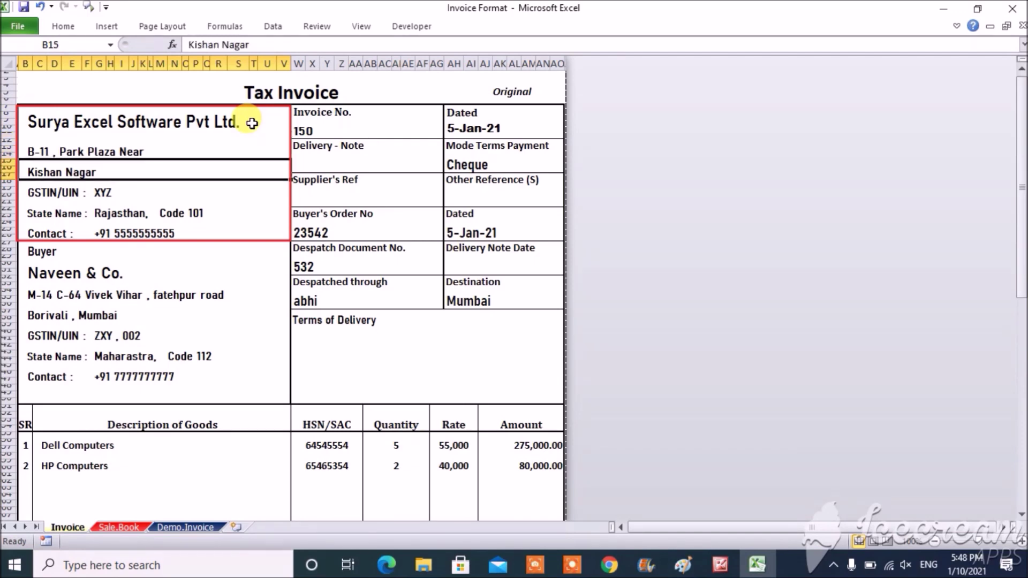
{"action": "key", "text": "Up"}
{"action": "key", "text": "Down"}
{"action": "key", "text": "Down"}
{"action": "key", "text": "Right"}
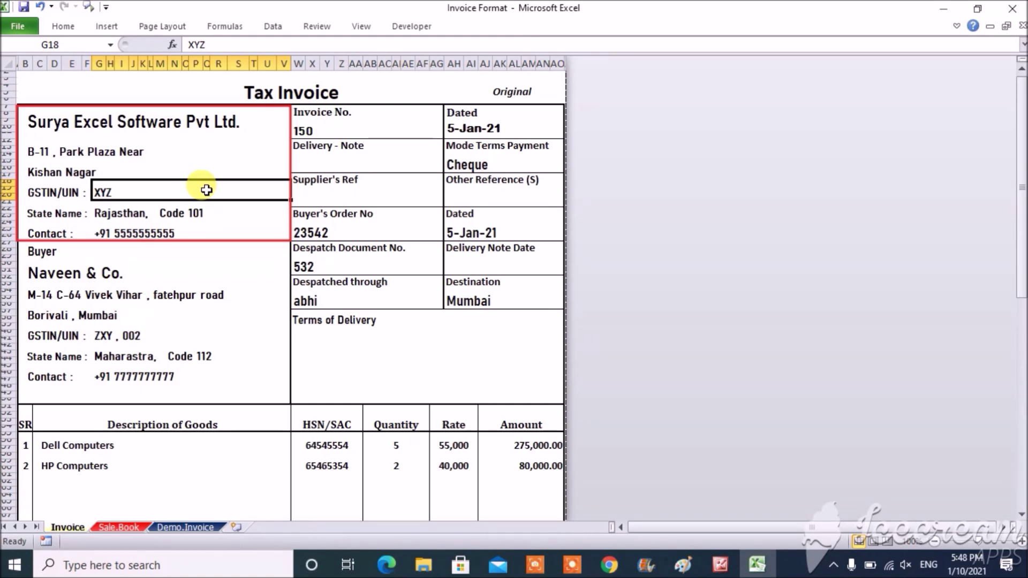
{"action": "left_click", "coordinate": [220, 212]}
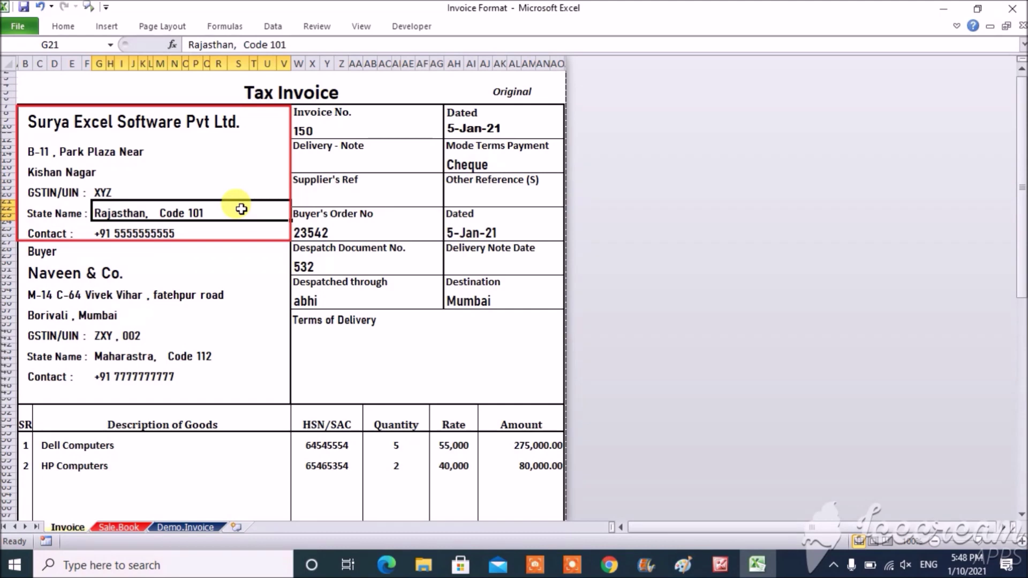
{"action": "left_click", "coordinate": [211, 232]}
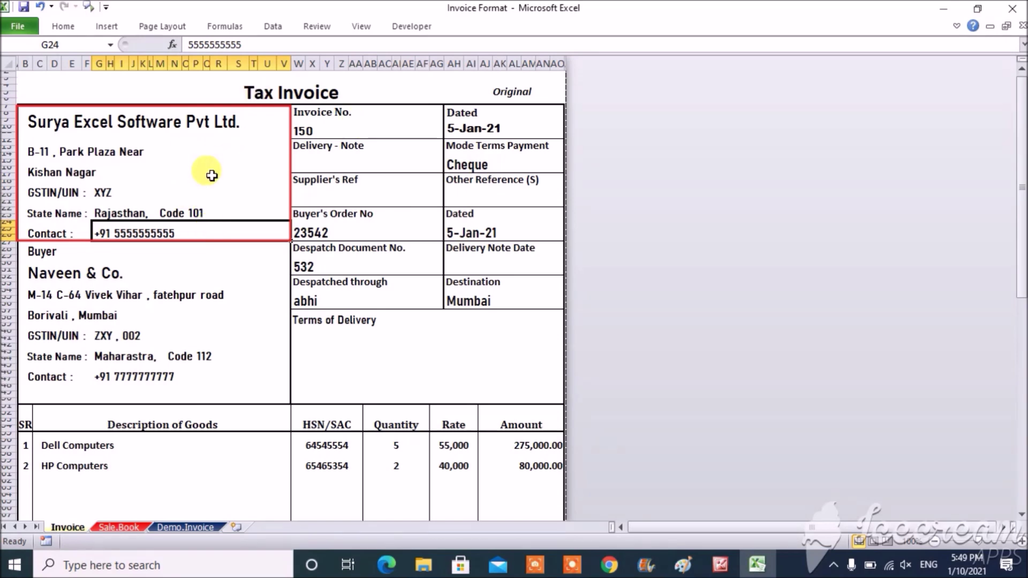
Go through the Buyer block of the invoice: buyer name, address lines, GSTIN/UIN, state name and contact
{"action": "key", "text": "Down"}
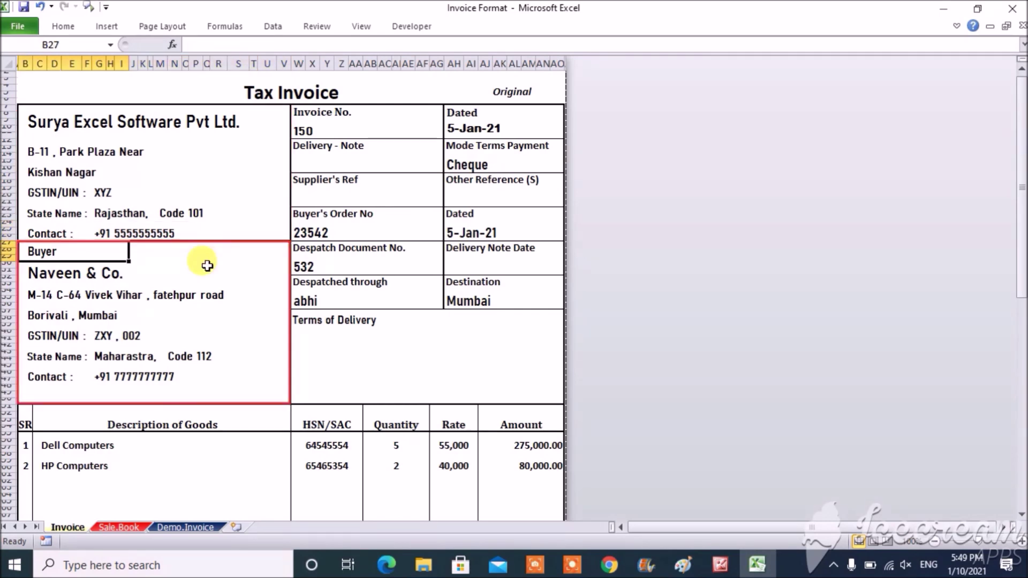
{"action": "left_click", "coordinate": [158, 278]}
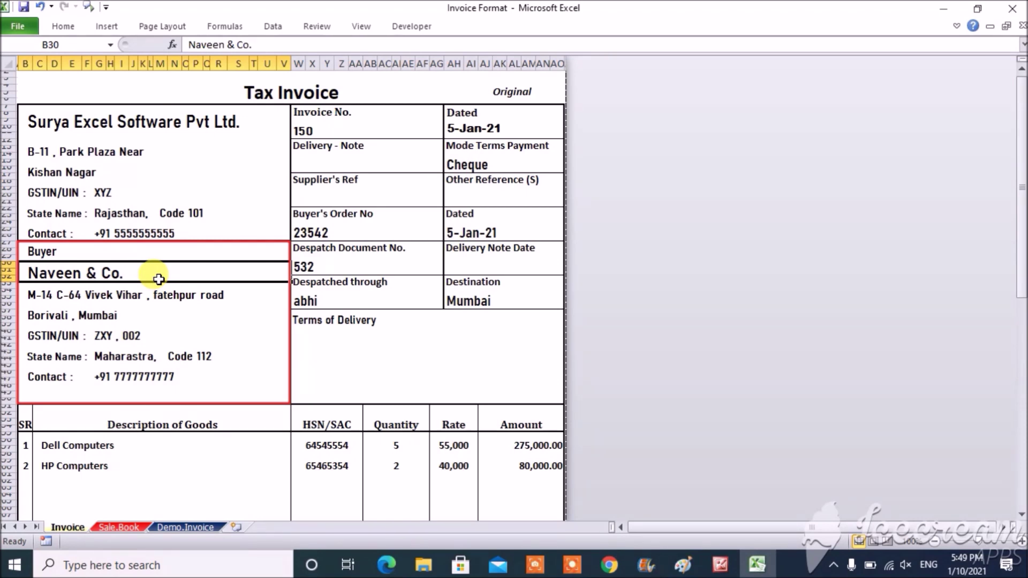
{"action": "double_click", "coordinate": [186, 271]}
{"action": "key", "text": "Return"}
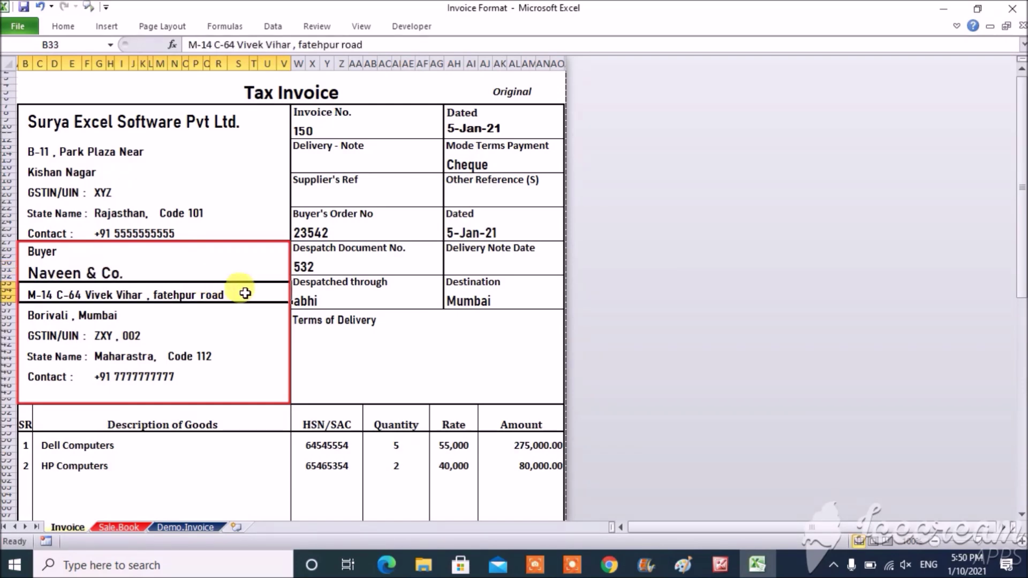
{"action": "left_click", "coordinate": [204, 315]}
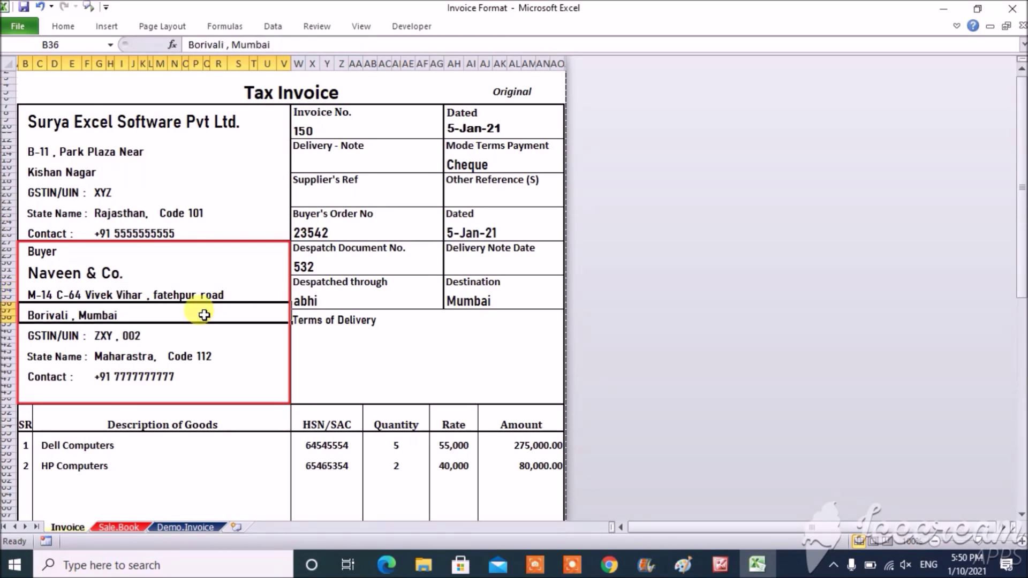
{"action": "left_click", "coordinate": [187, 335]}
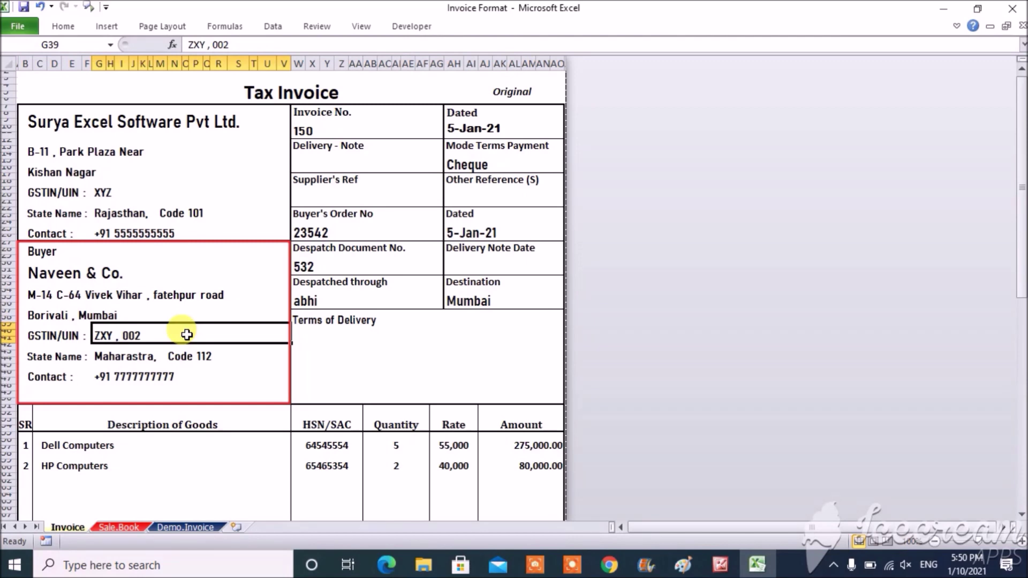
{"action": "left_click", "coordinate": [230, 355]}
{"action": "left_click", "coordinate": [222, 376]}
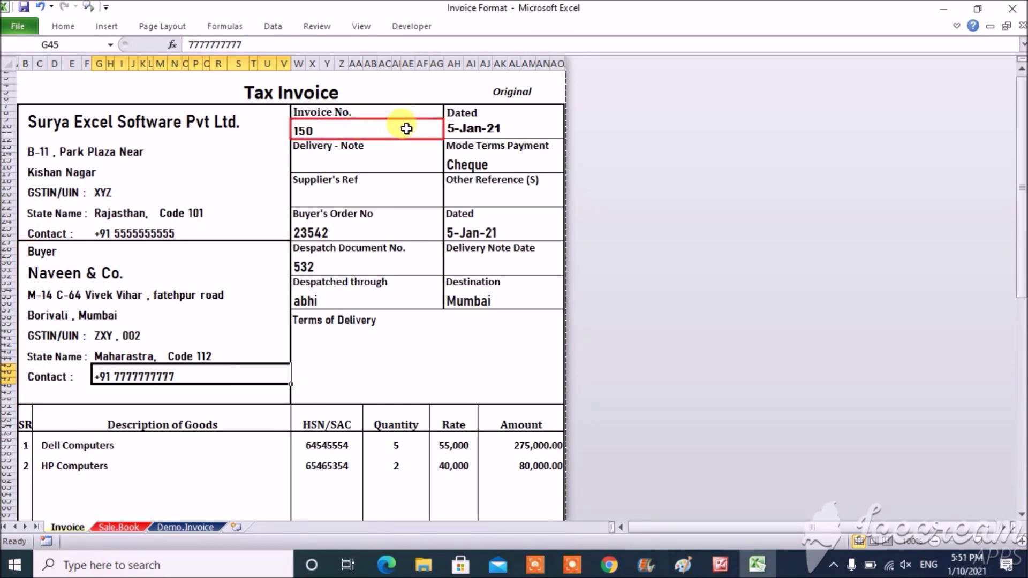
Try 151 as the invoice number, put it back to 150, and try 06-jan-21 as the invoice date
{"action": "type", "text": "150"}
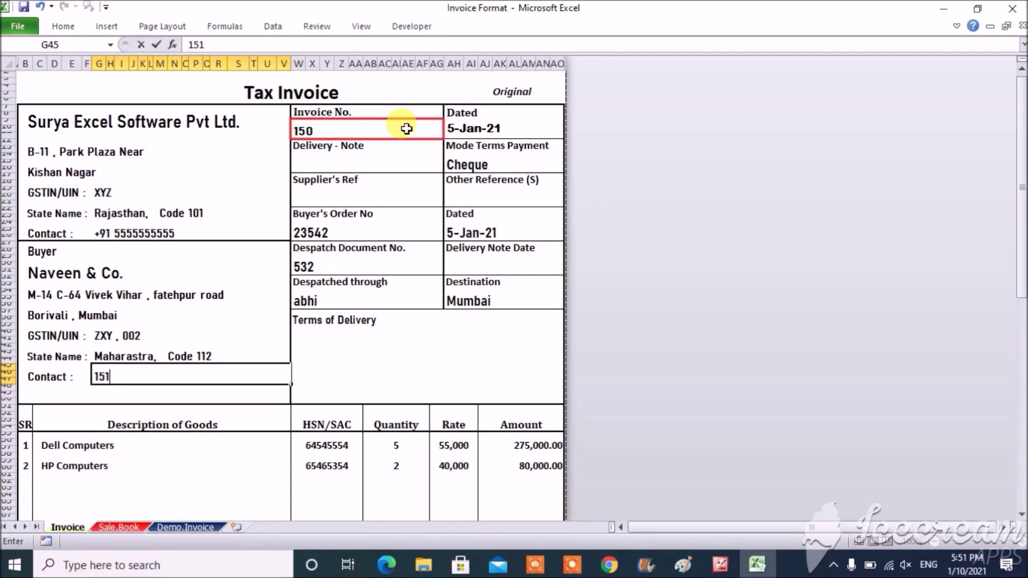
{"action": "key", "text": "Escape"}
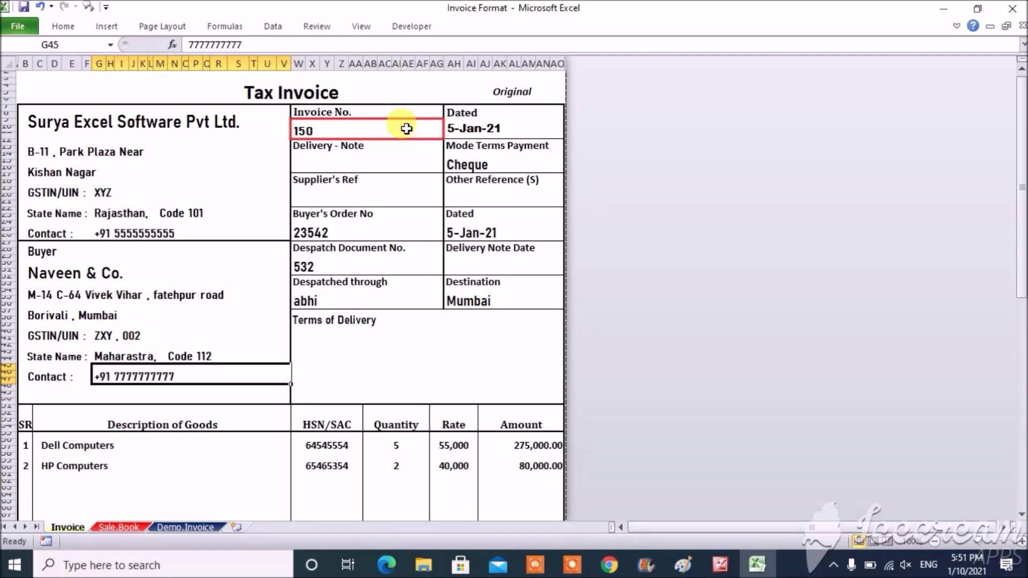
{"action": "left_click", "coordinate": [406, 128]}
{"action": "type", "text": "151"}
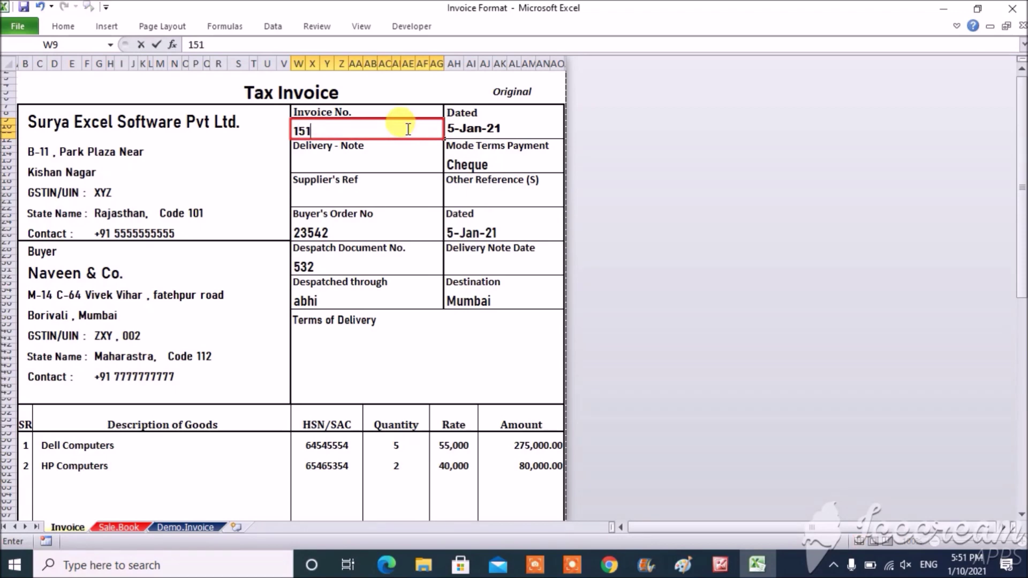
{"action": "key", "text": "BackSpace"}
{"action": "type", "text": "0"}
{"action": "left_click", "coordinate": [523, 129]}
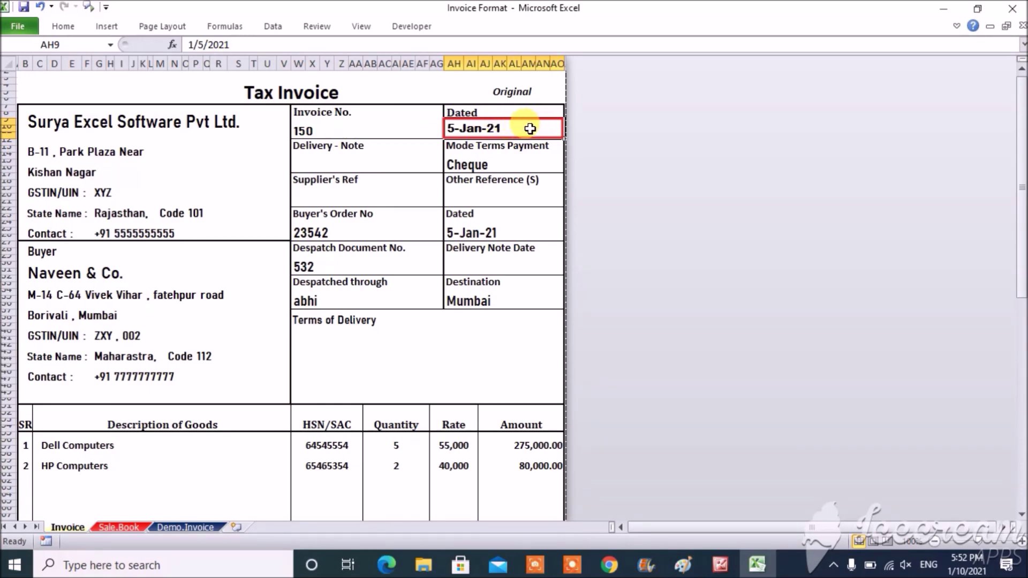
{"action": "type", "text": "06-jan-21"}
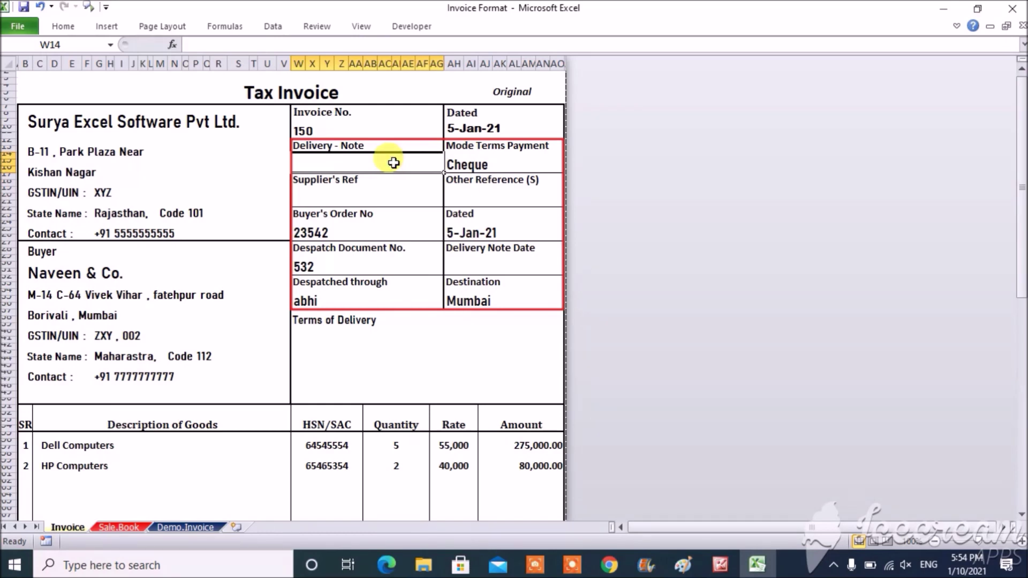
Go through the remaining invoice detail fields: payment mode, supplier and other references, buyer's order, despatch details, delivery note date and destination
{"action": "left_click", "coordinate": [503, 163]}
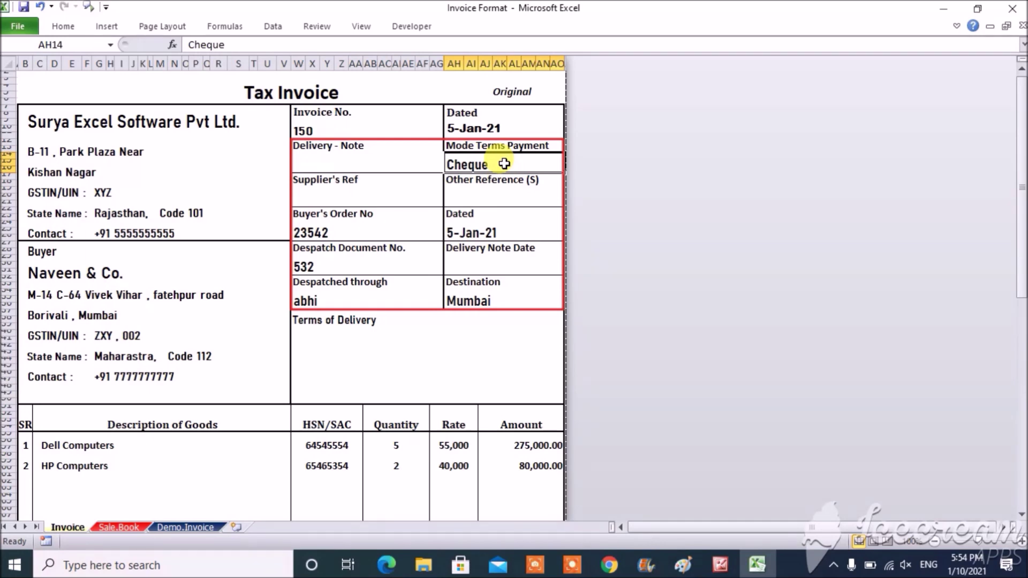
{"action": "left_click", "coordinate": [400, 197]}
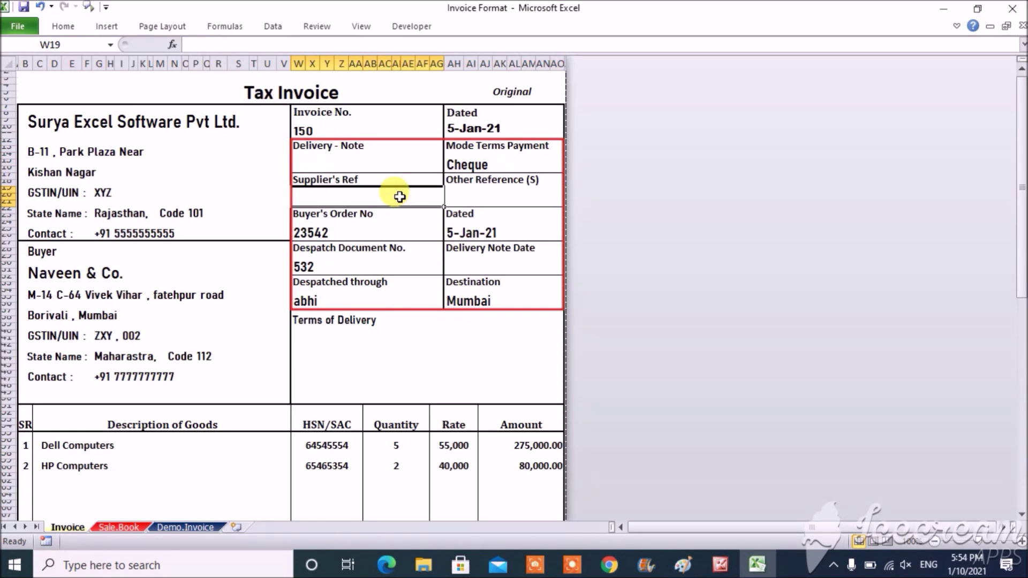
{"action": "left_click", "coordinate": [492, 195]}
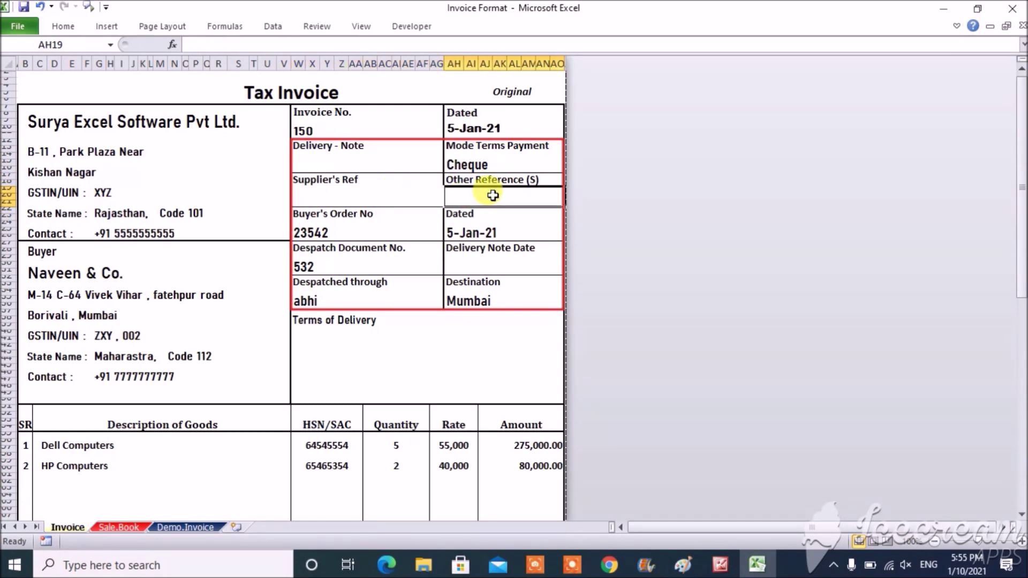
{"action": "left_click", "coordinate": [392, 232]}
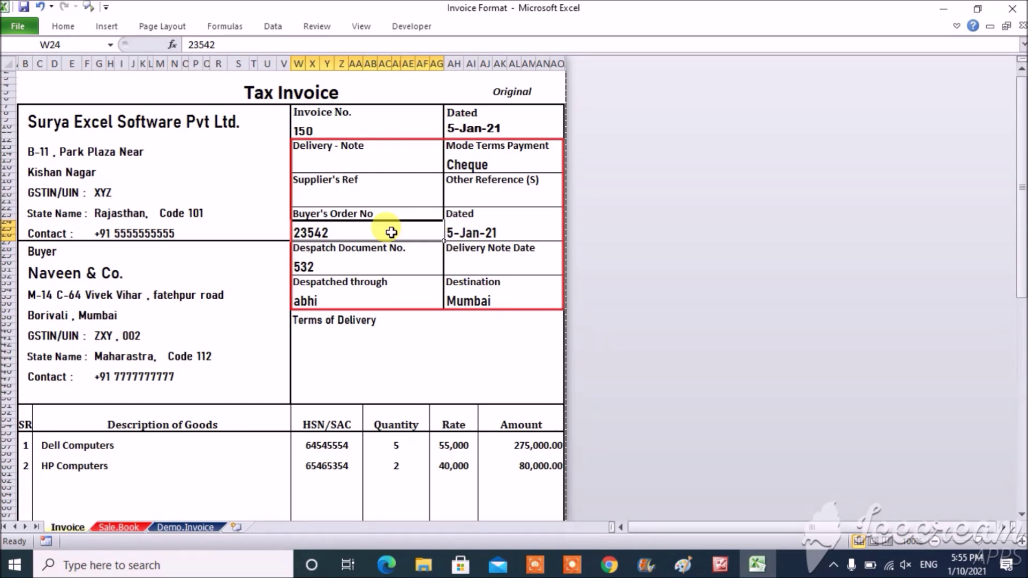
{"action": "left_click", "coordinate": [514, 229]}
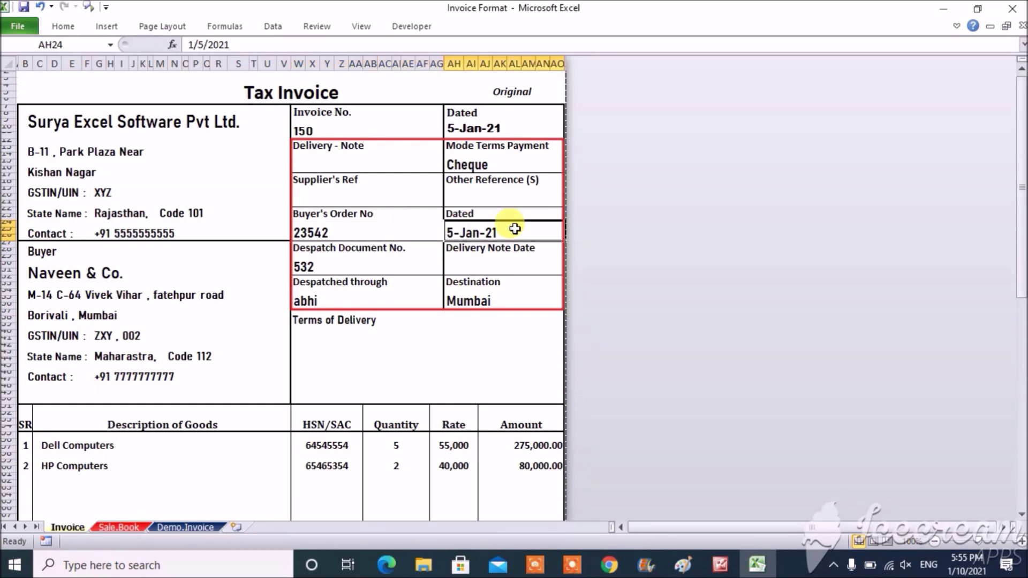
{"action": "left_click", "coordinate": [399, 261]}
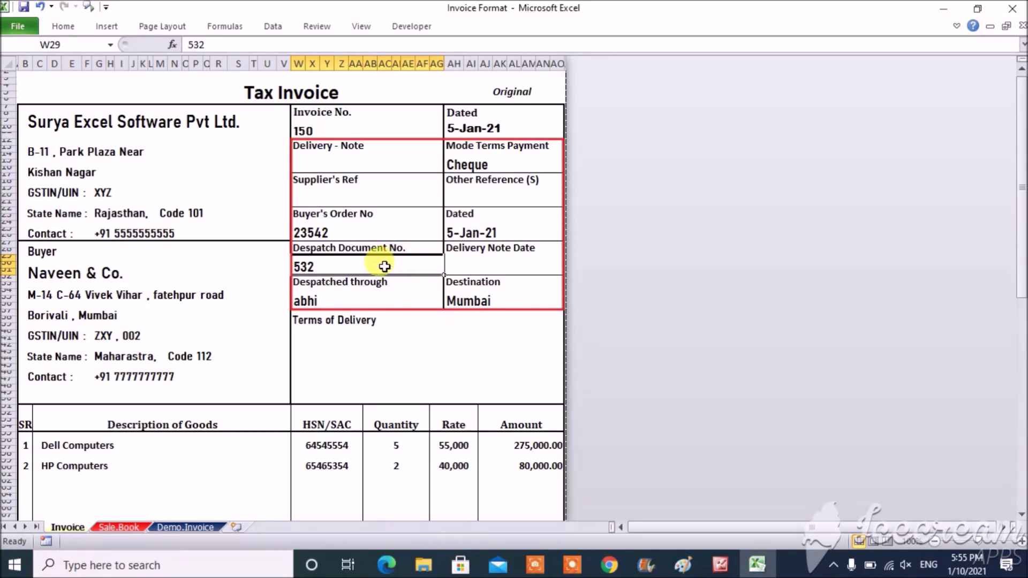
{"action": "left_click", "coordinate": [458, 265]}
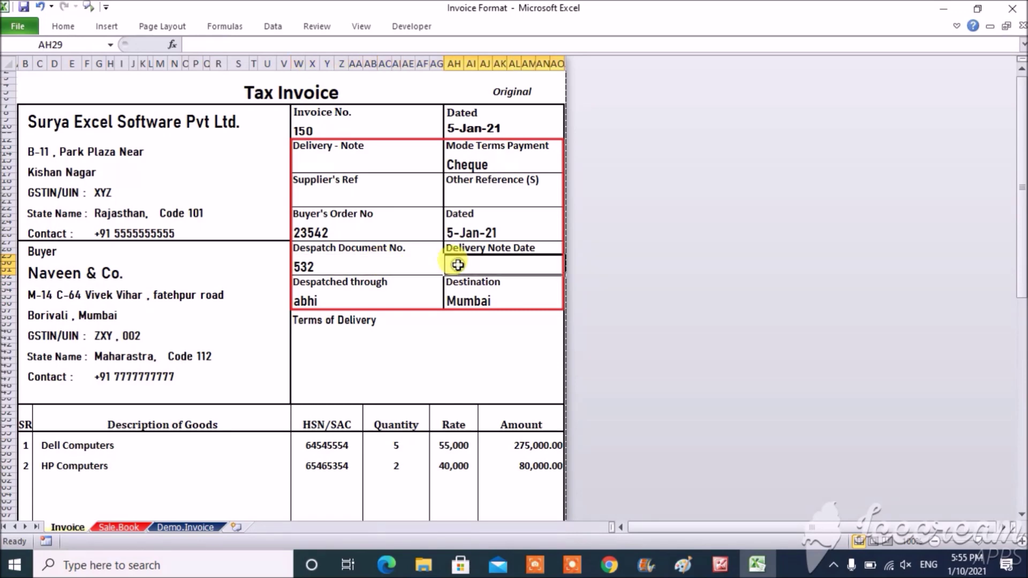
{"action": "left_click", "coordinate": [378, 300]}
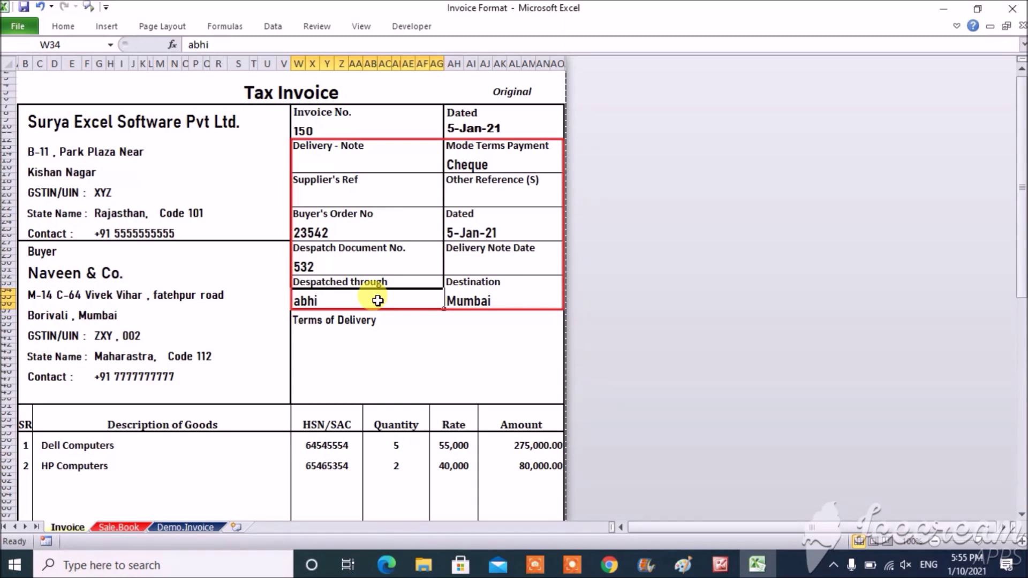
{"action": "left_click", "coordinate": [523, 296]}
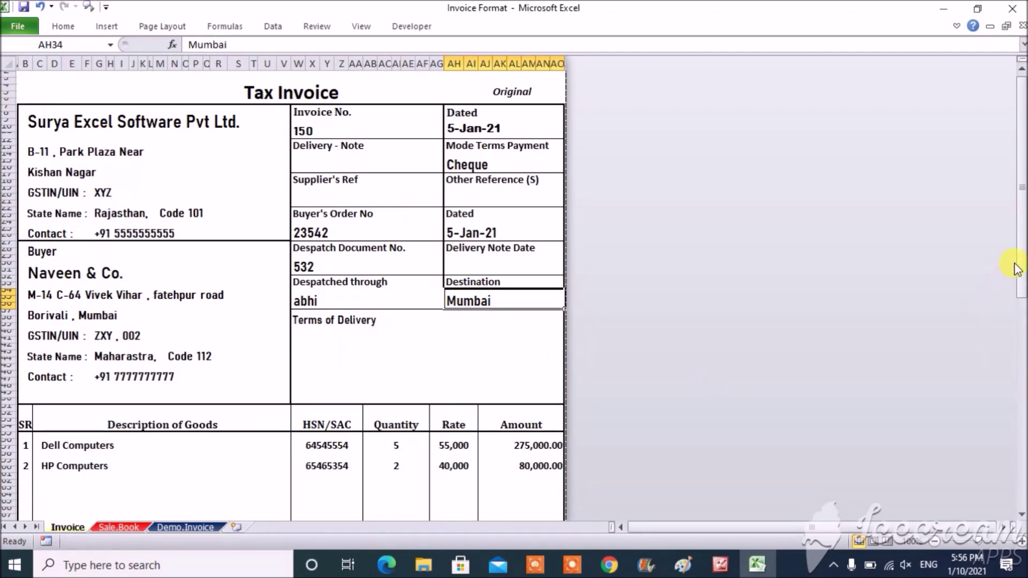
Set the first item's description of goods to Dell Computer and its HSN/SAC code to 123456
{"action": "left_click_drag", "start_coordinate": [1021, 266], "coordinate": [1023, 307]}
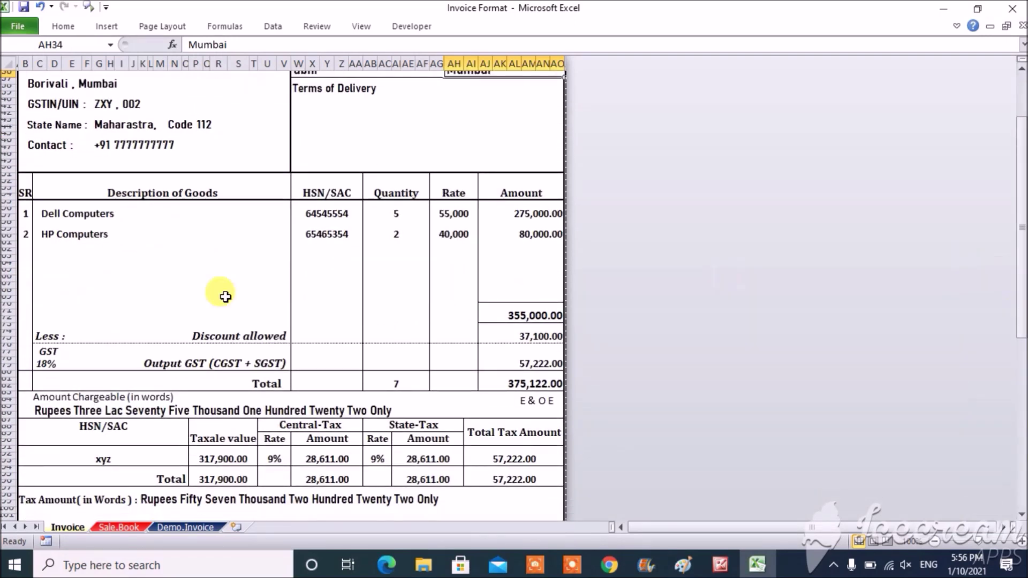
{"action": "left_click", "coordinate": [193, 210]}
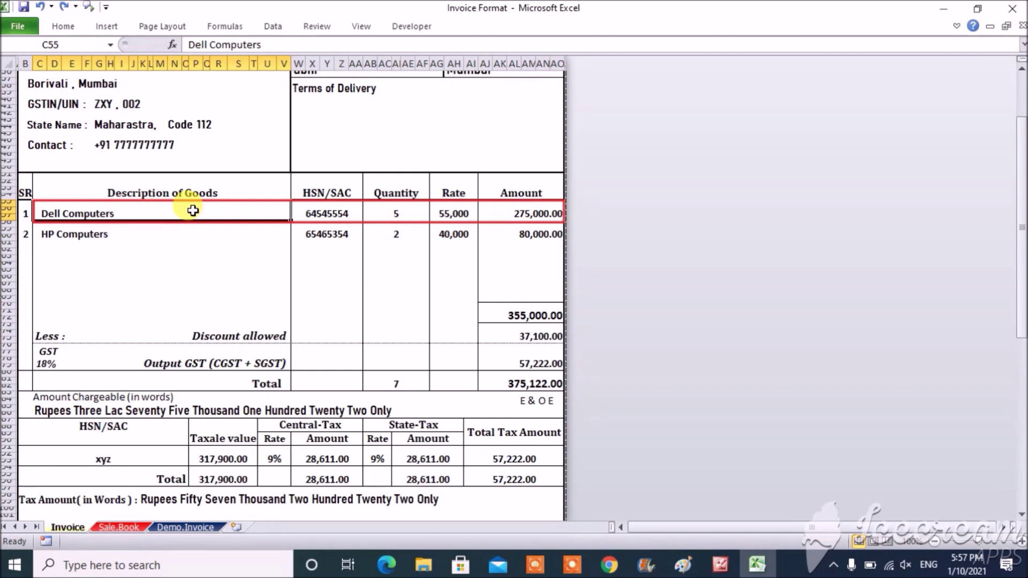
{"action": "type", "text": "Dell "}
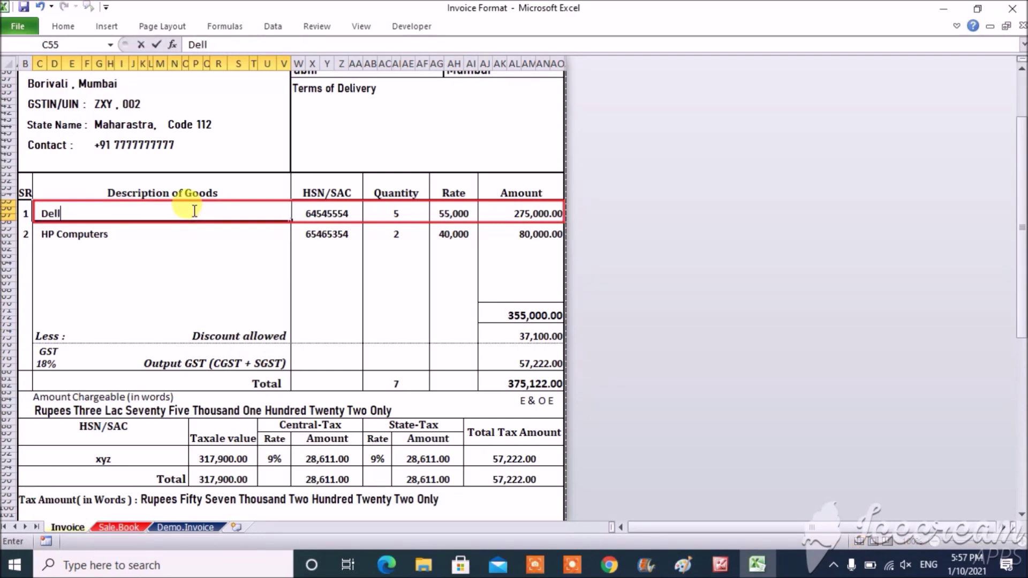
{"action": "type", "text": "Computer"}
{"action": "key", "text": "Tab"}
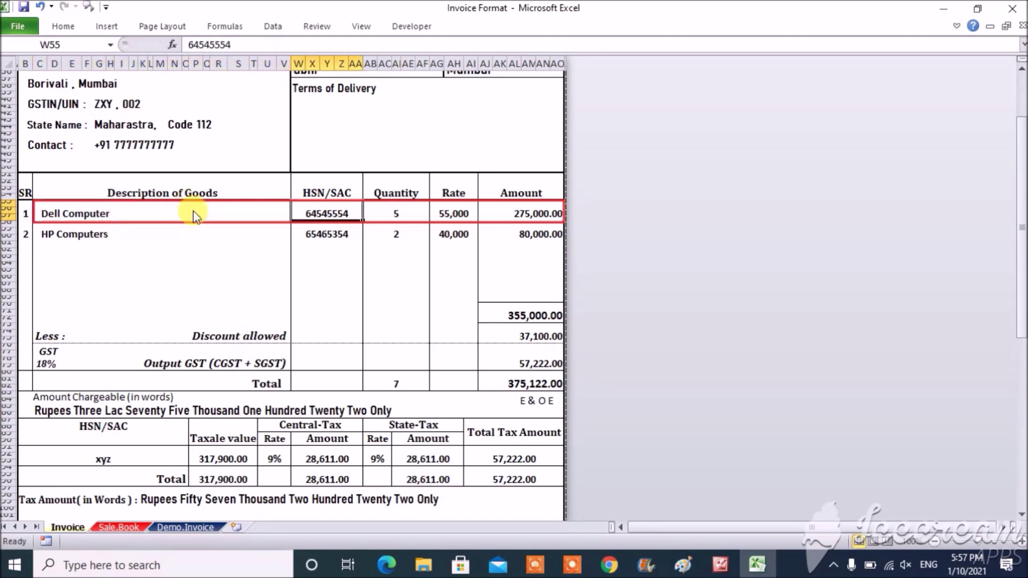
{"action": "type", "text": "123"}
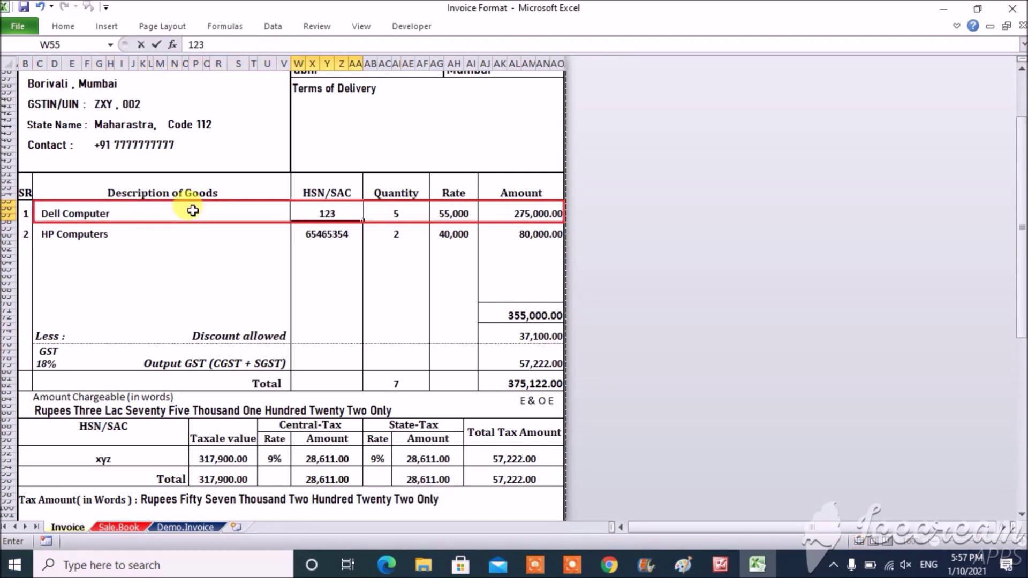
{"action": "type", "text": "456"}
{"action": "key", "text": "Tab"}
Enter a quantity of 5 and a rate of 55000 for the Dell item
{"action": "type", "text": "6"}
{"action": "key", "text": "BackSpace"}
{"action": "type", "text": "5"}
{"action": "key", "text": "Tab"}
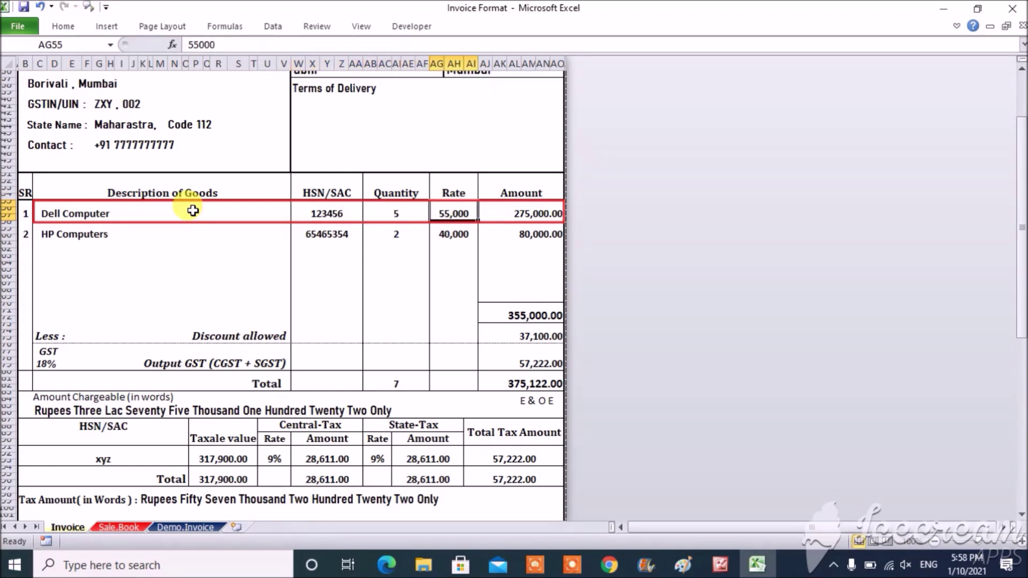
{"action": "type", "text": "55000"}
{"action": "left_click", "coordinate": [192, 210]}
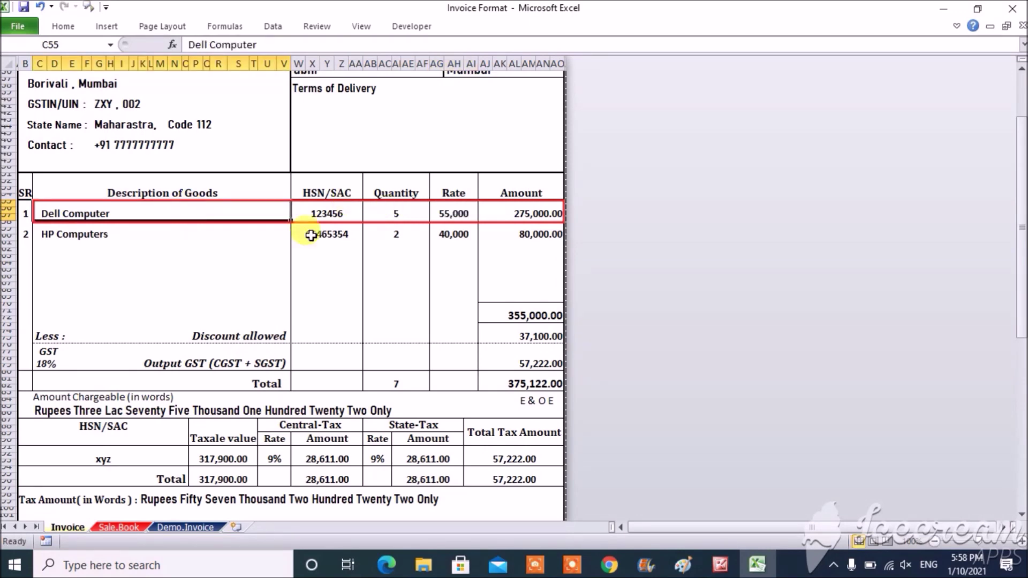
Fill in the second item row with description Hp Computers, HSN/SAC code 65464545 and rate 40000
{"action": "left_click", "coordinate": [219, 234]}
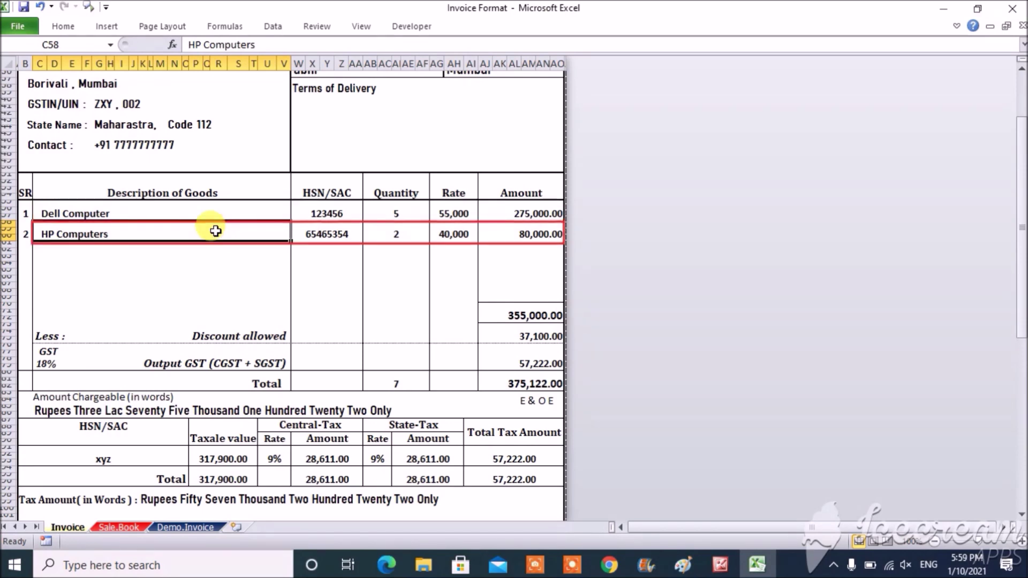
{"action": "type", "text": "H"}
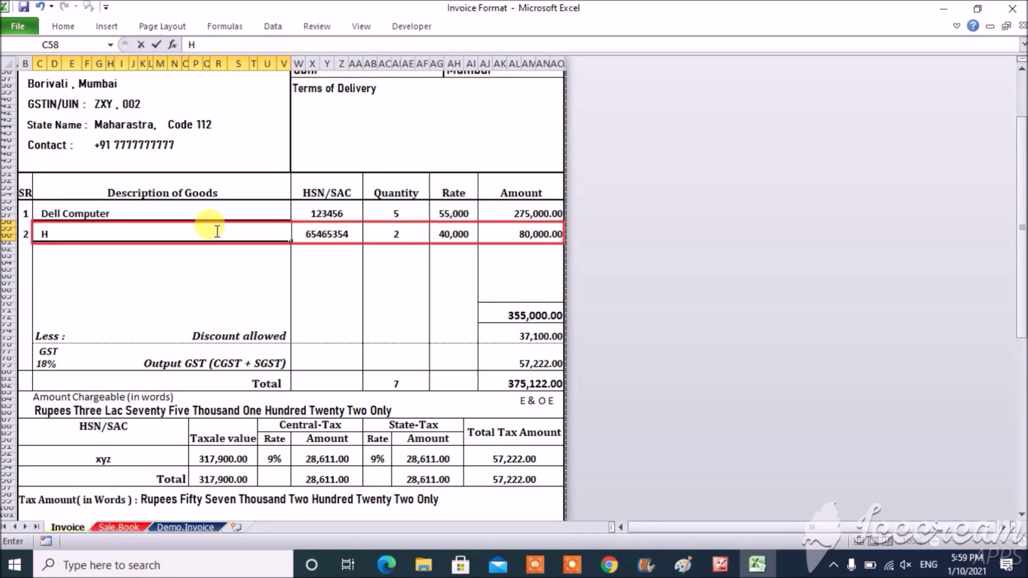
{"action": "type", "text": "p Comp"}
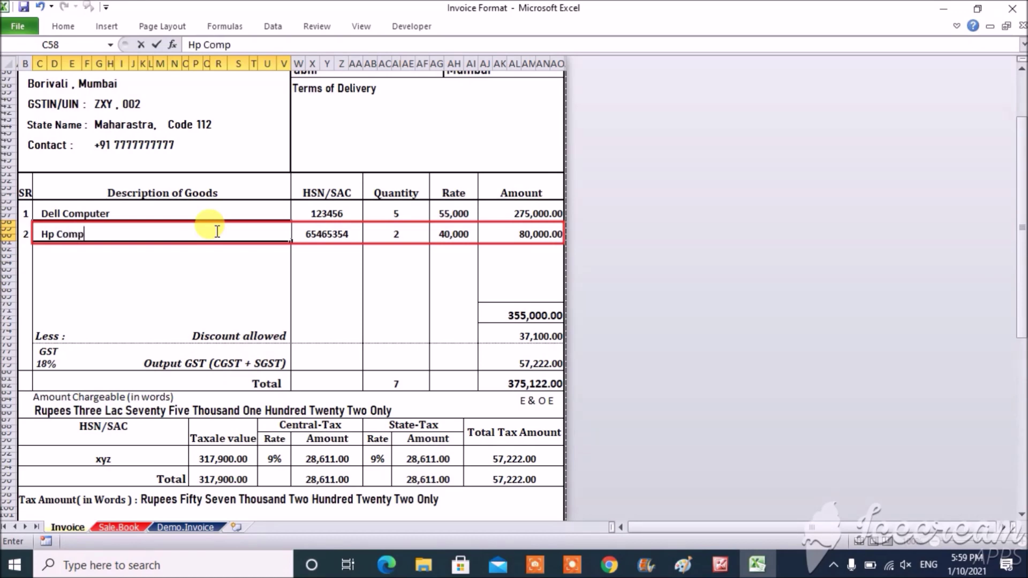
{"action": "type", "text": "uters"}
{"action": "key", "text": "Tab"}
{"action": "type", "text": "65464545"}
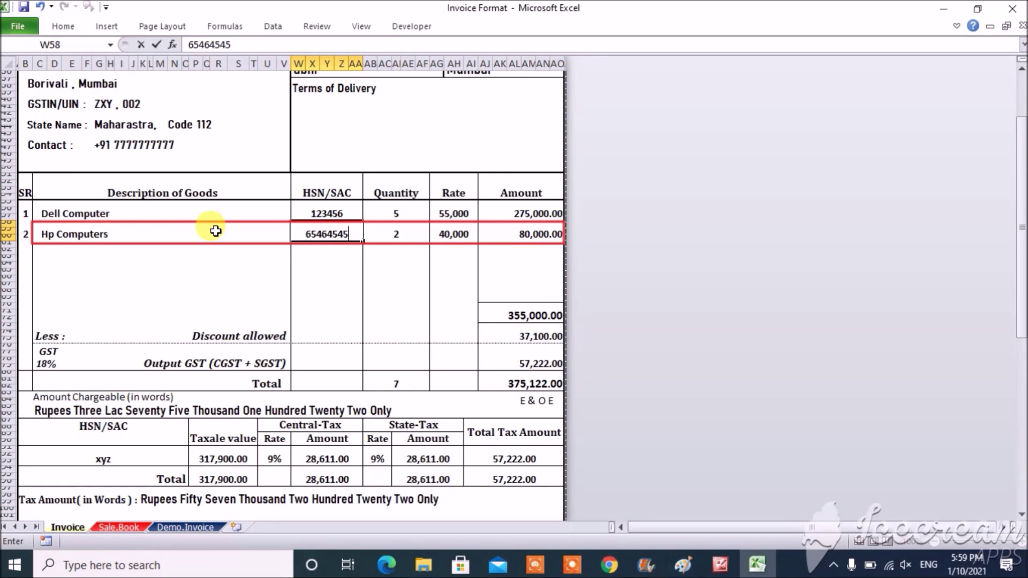
{"action": "key", "text": "Tab"}
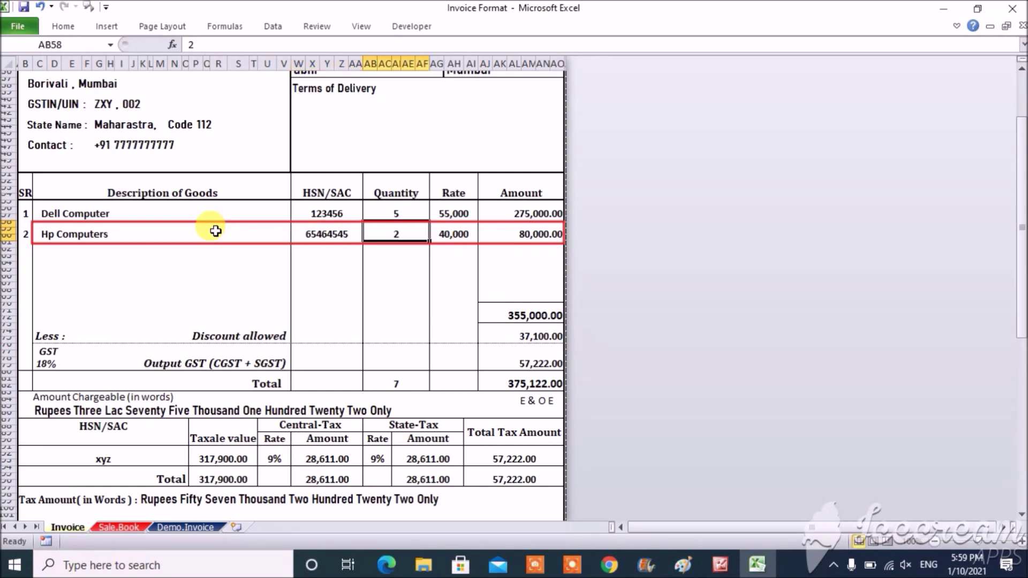
{"action": "key", "text": "Tab"}
{"action": "type", "text": "40000"}
{"action": "left_click", "coordinate": [215, 231]}
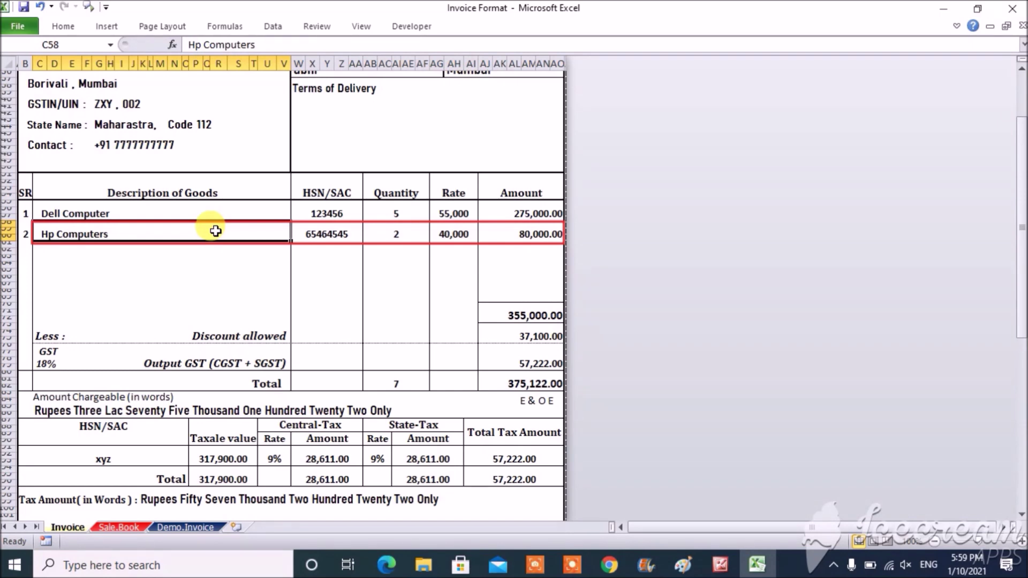
Enter 37100 as the Discount allowed amount
{"action": "left_click", "coordinate": [228, 332]}
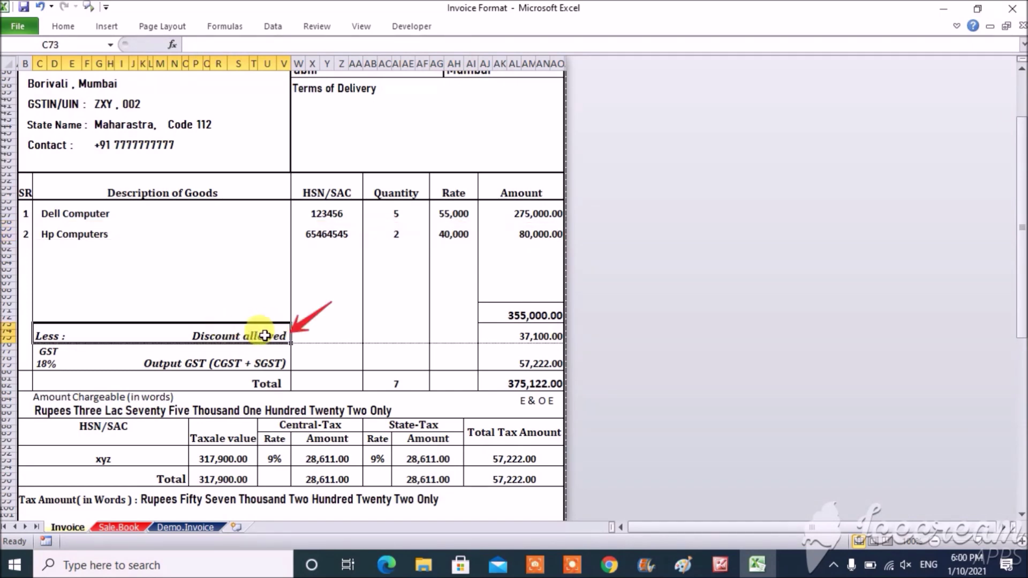
{"action": "left_click", "coordinate": [501, 334]}
{"action": "type", "text": "371000"}
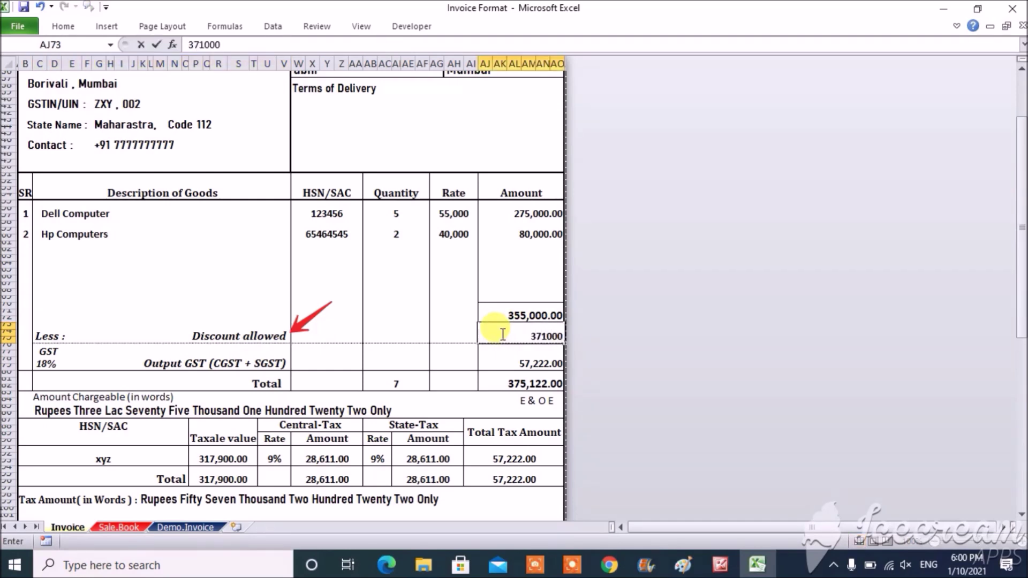
{"action": "key", "text": "BackSpace"}
{"action": "key", "text": "Return"}
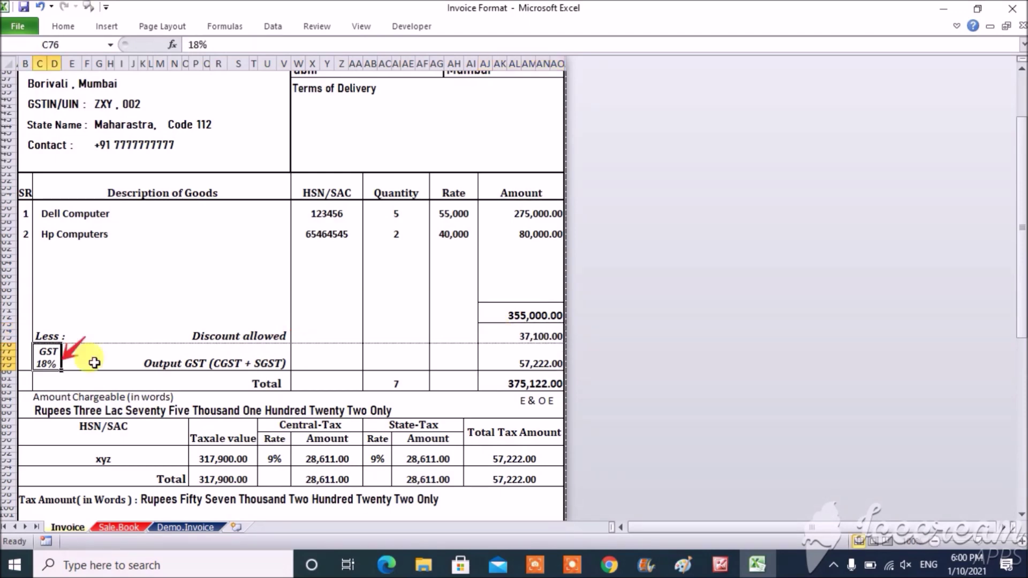
Try 12% as the GST rate and put it back to 18%
{"action": "left_click", "coordinate": [51, 358]}
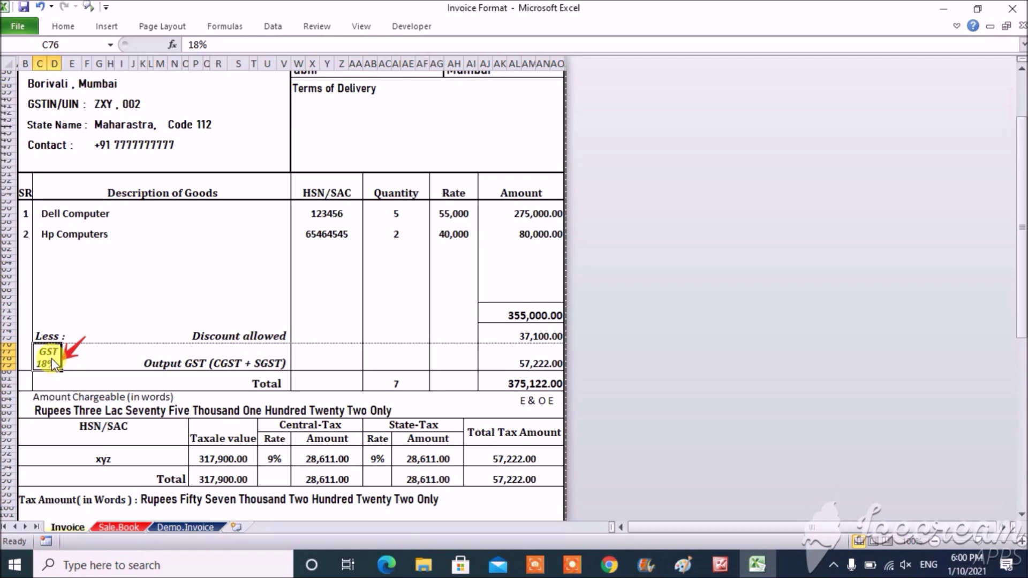
{"action": "type", "text": "12%"}
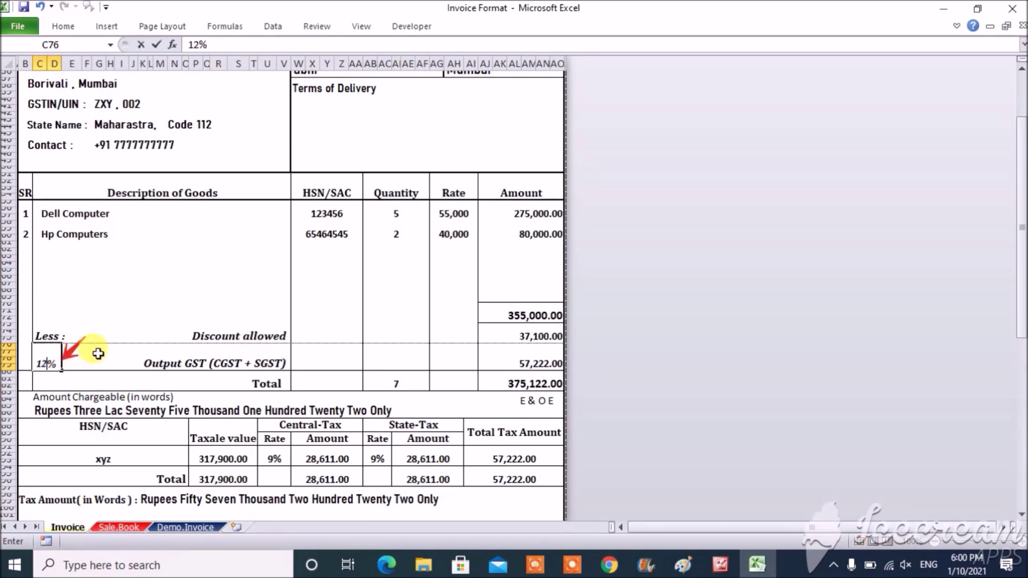
{"action": "key", "text": "Return"}
{"action": "key", "text": "Up"}
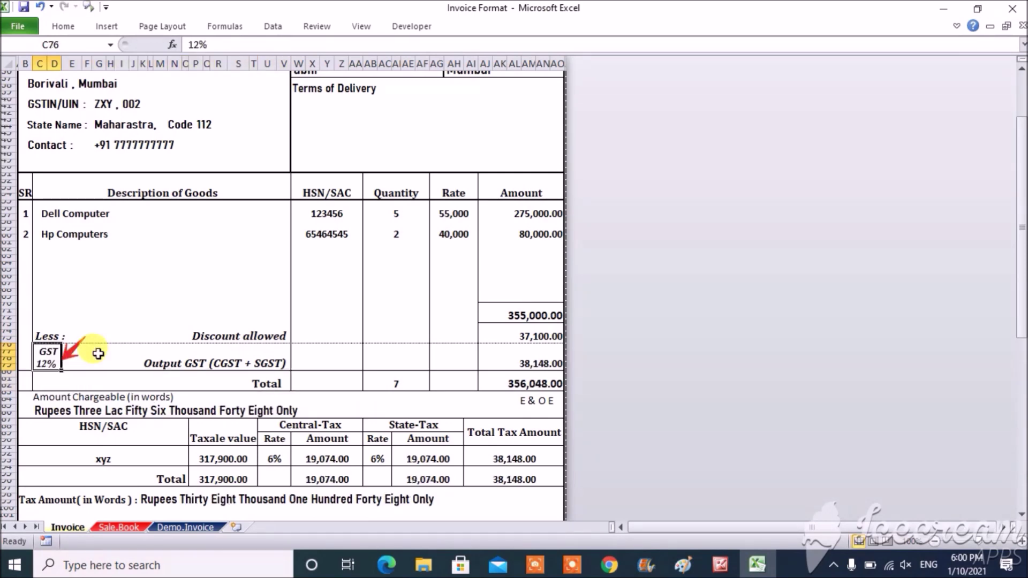
{"action": "type", "text": "18%"}
{"action": "key", "text": "ctrl+Return"}
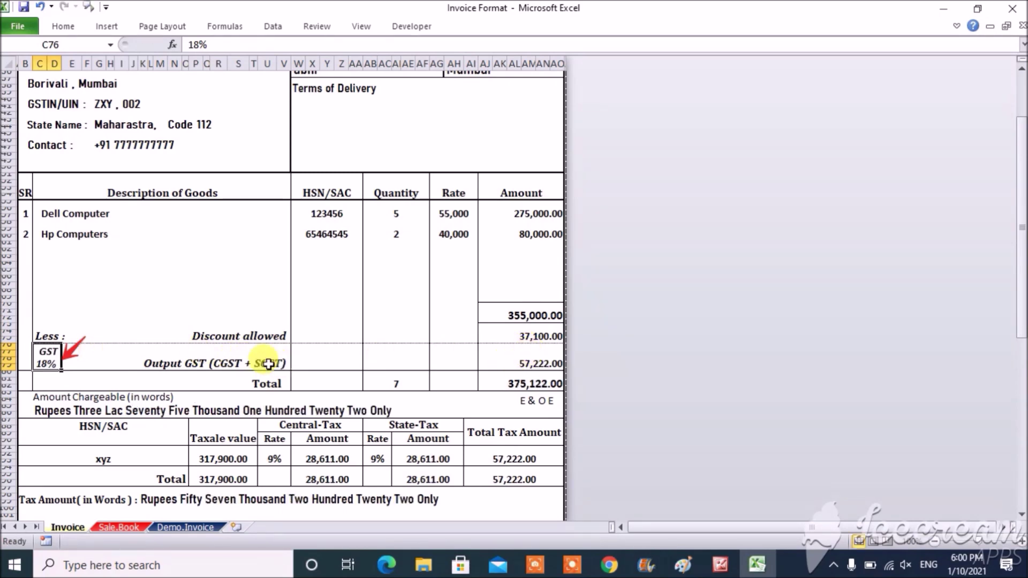
Go through the output GST and total amounts, amount chargeable in words, central and state tax table, tax amount in words and footer date
{"action": "left_click", "coordinate": [541, 383]}
{"action": "left_click", "coordinate": [531, 360]}
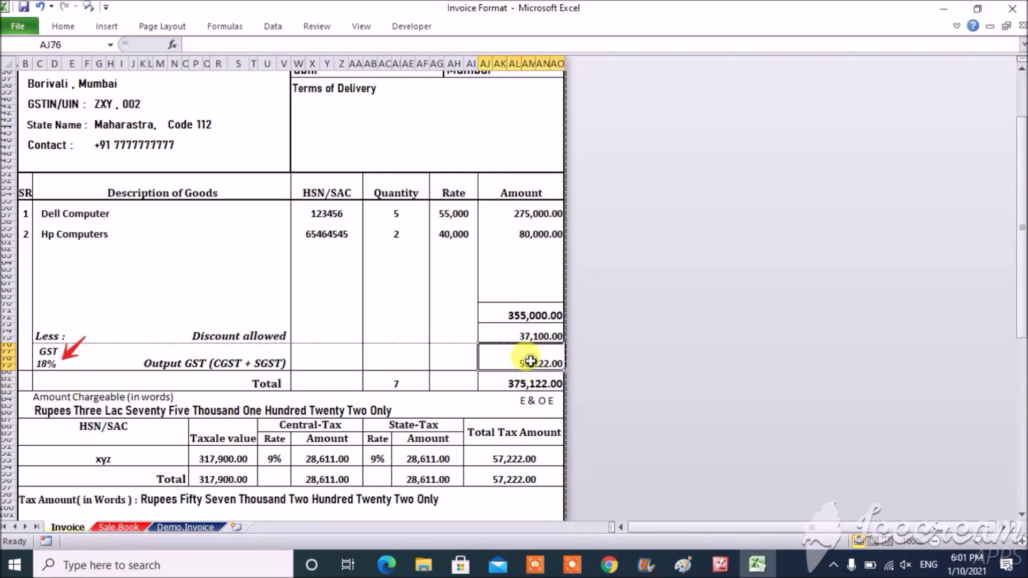
{"action": "left_click", "coordinate": [531, 380]}
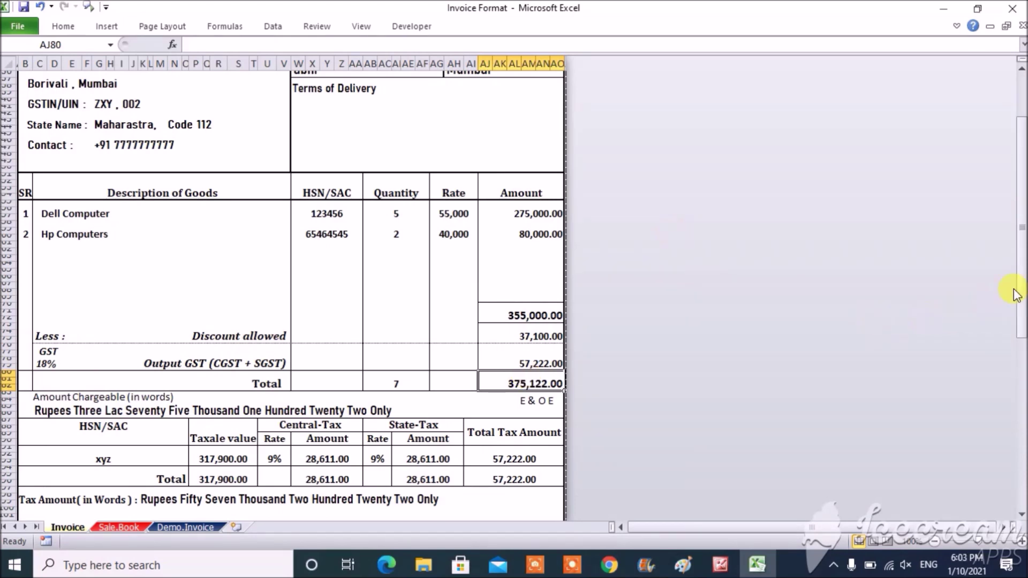
{"action": "left_click_drag", "start_coordinate": [1021, 289], "coordinate": [1023, 315]}
{"action": "left_click", "coordinate": [357, 250]}
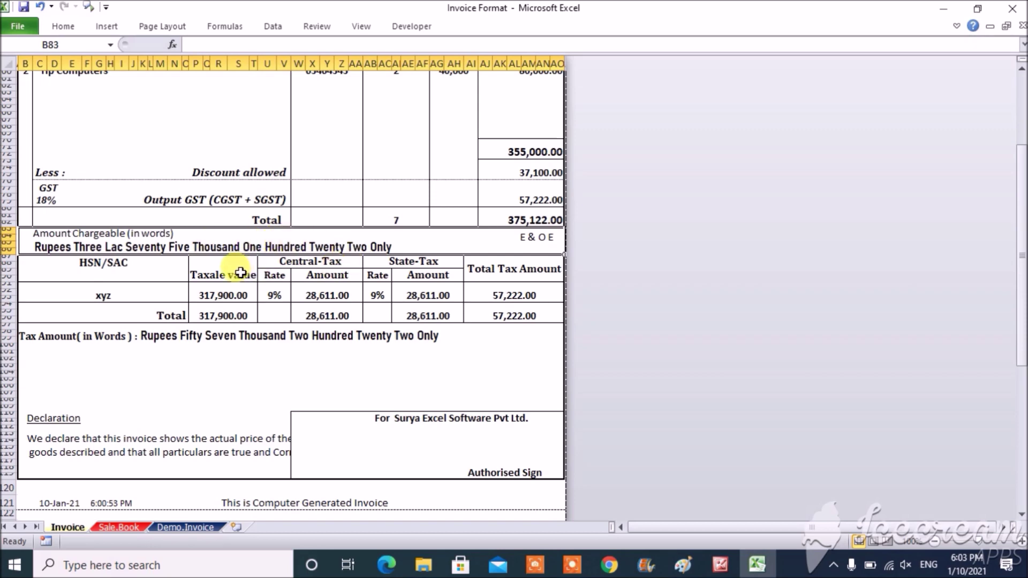
{"action": "left_click", "coordinate": [330, 263]}
{"action": "left_click", "coordinate": [405, 259]}
{"action": "left_click", "coordinate": [492, 266]}
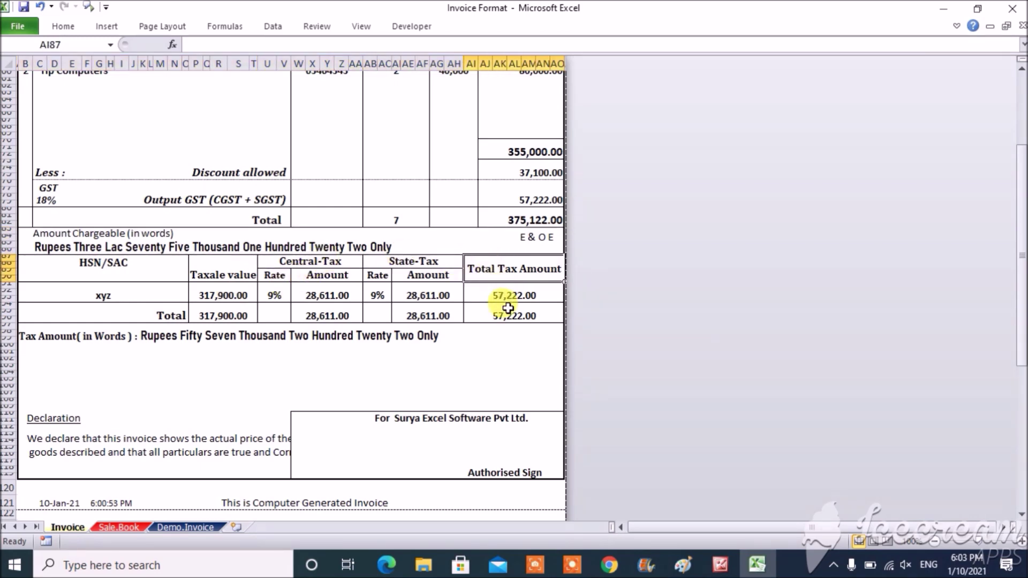
{"action": "left_click", "coordinate": [266, 337]}
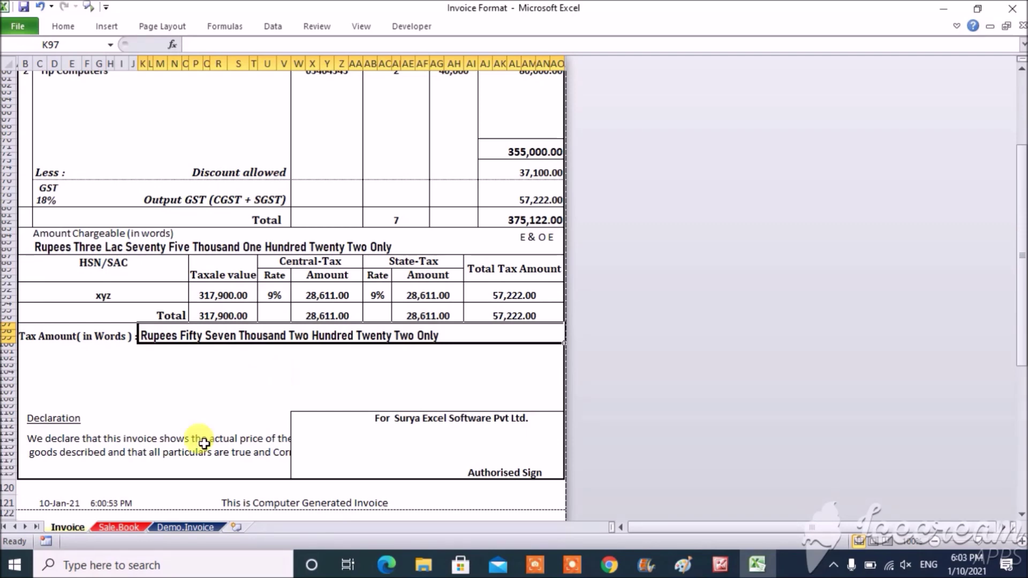
{"action": "left_click", "coordinate": [53, 503]}
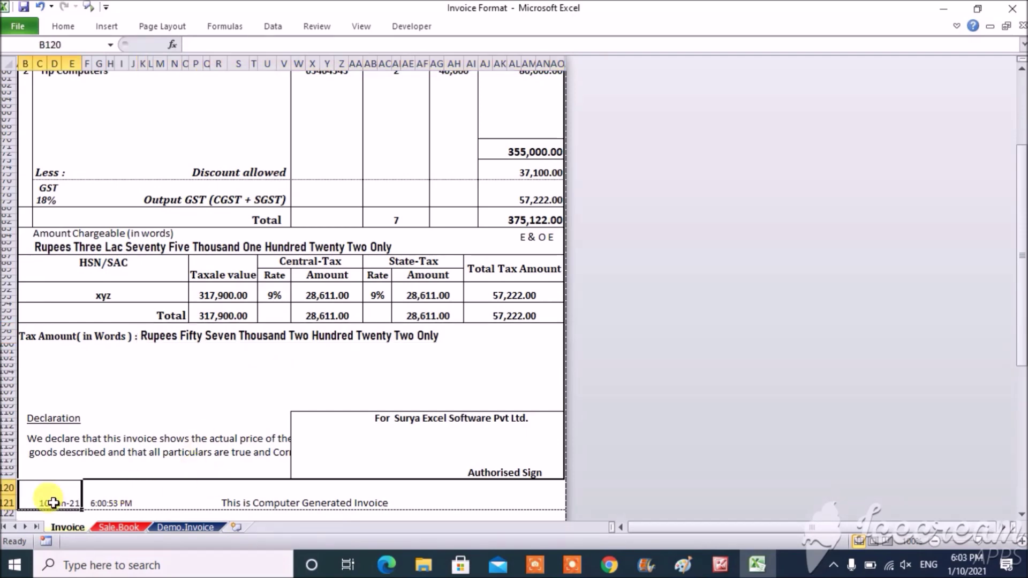
Examine the footer time, the computer-generated note, the declaration area and the start of the duplicate Tax Invoice copy
{"action": "left_click", "coordinate": [110, 500]}
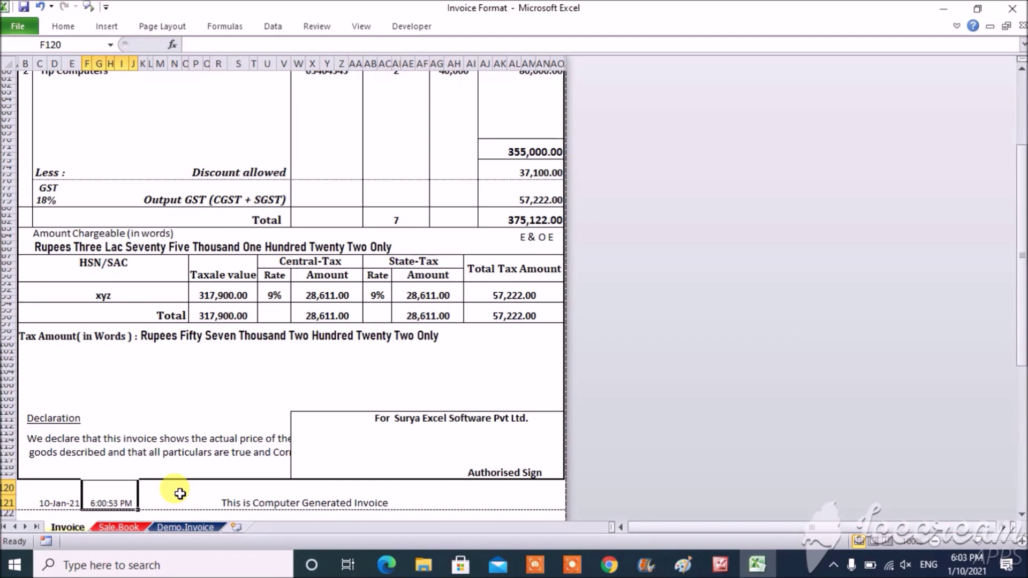
{"action": "key", "text": "Down"}
{"action": "key", "text": "Down"}
{"action": "key", "text": "Down"}
{"action": "key", "text": "Down"}
{"action": "key", "text": "Down"}
{"action": "key", "text": "Down"}
{"action": "key", "text": "Down"}
{"action": "key", "text": "Down"}
{"action": "key", "text": "Up"}
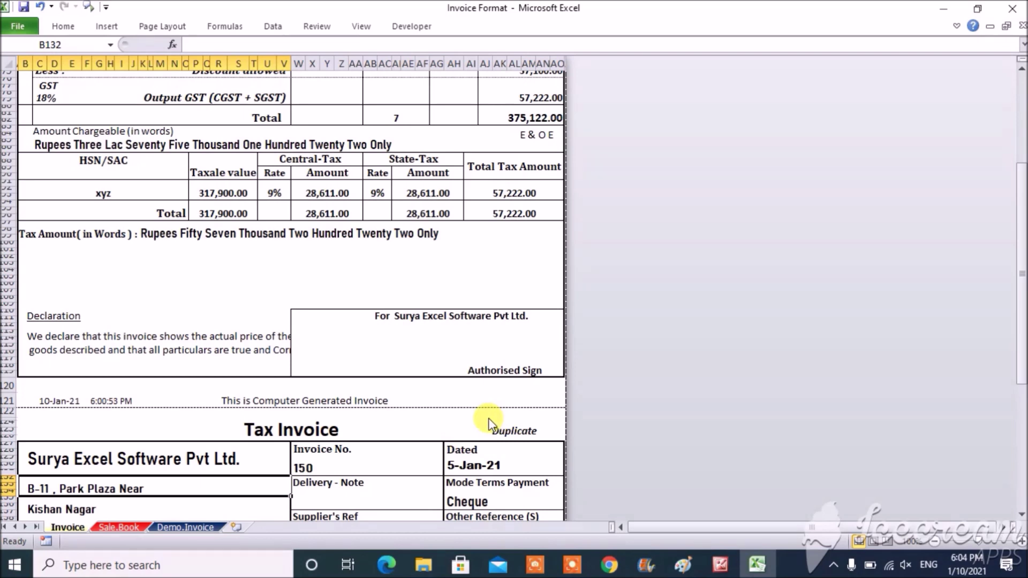
{"action": "left_click", "coordinate": [378, 419]}
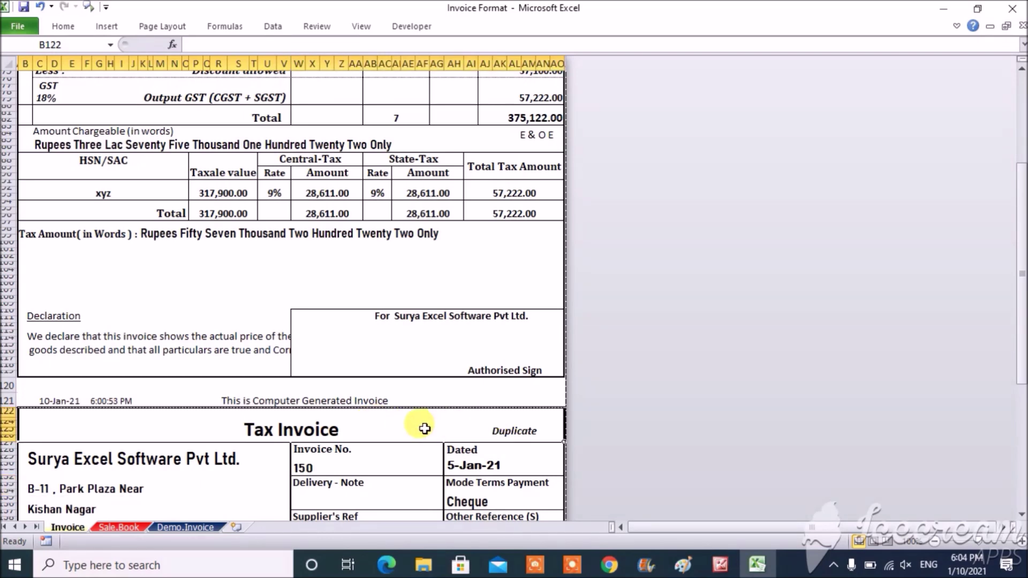
{"action": "key", "text": "Up"}
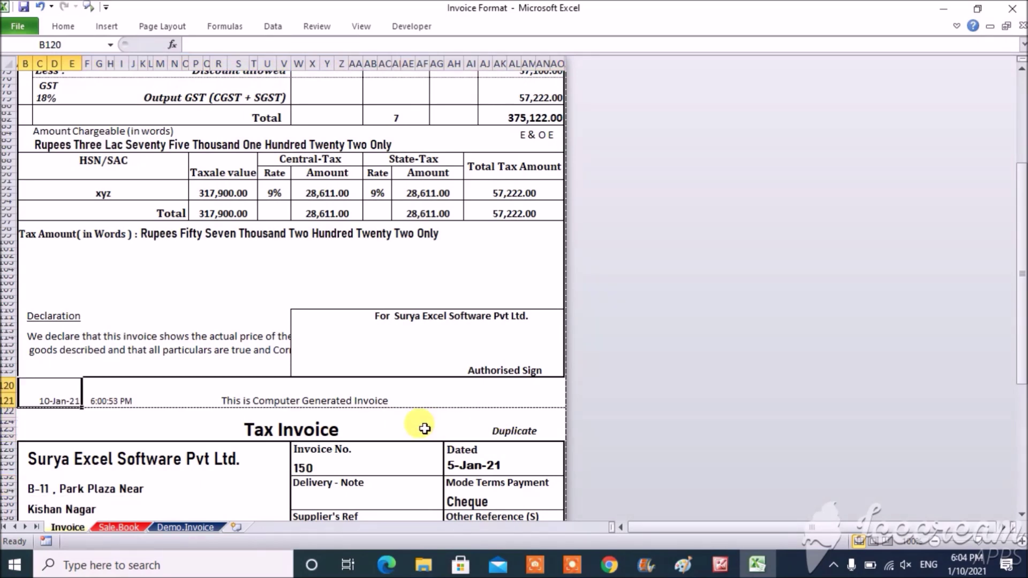
{"action": "key", "text": "Right"}
{"action": "key", "text": "Right"}
{"action": "key", "text": "Up"}
{"action": "key", "text": "Up"}
{"action": "key", "text": "Up"}
{"action": "key", "text": "Up"}
{"action": "key", "text": "Up"}
{"action": "key", "text": "Up"}
{"action": "key", "text": "Up"}
{"action": "key", "text": "Up"}
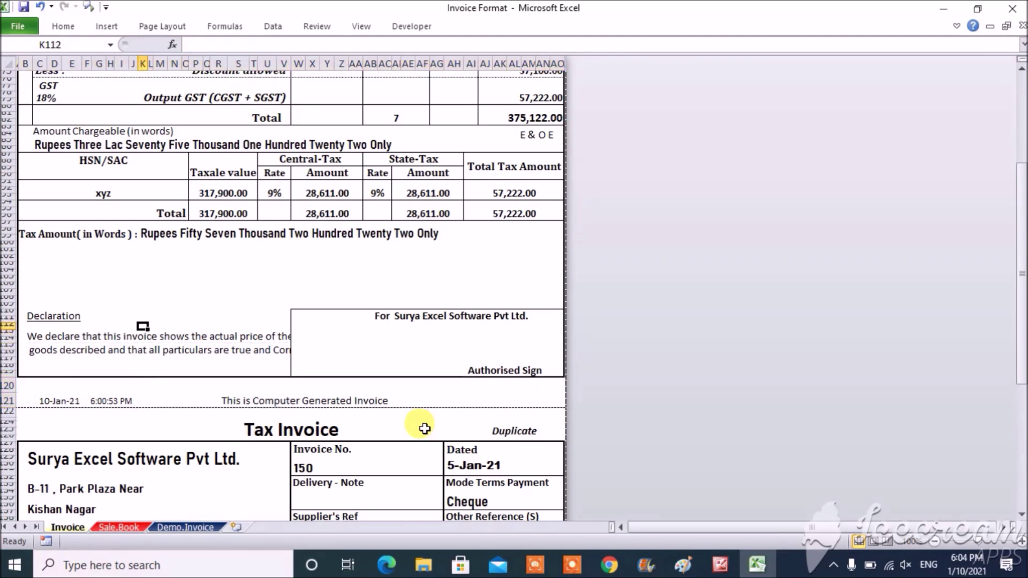
{"action": "key", "text": "Down"}
{"action": "key", "text": "Down"}
{"action": "key", "text": "Down"}
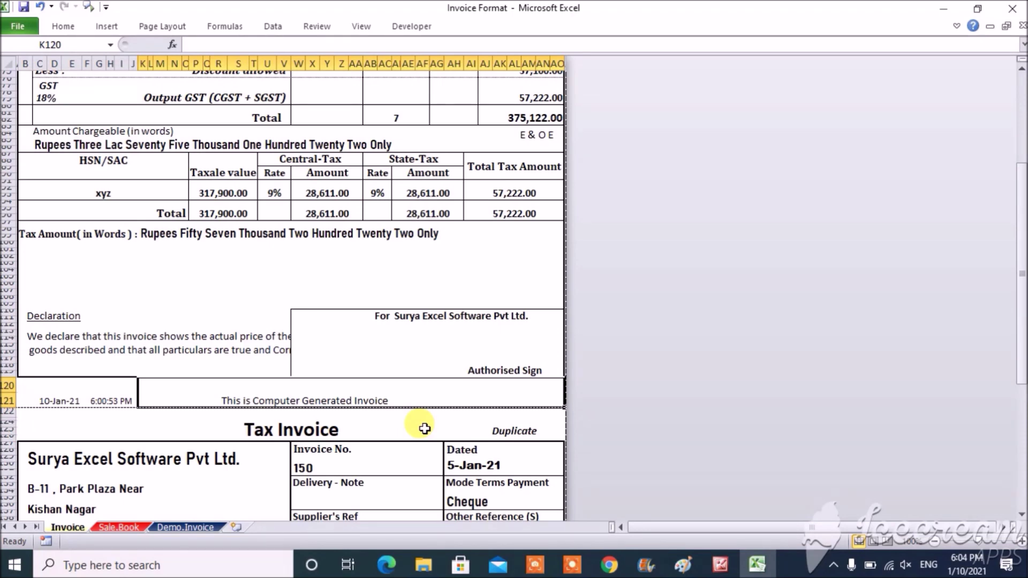
Preview the print output of both invoice pages, the original and the duplicate, and return to the sheet
{"action": "key", "text": "ctrl+Up"}
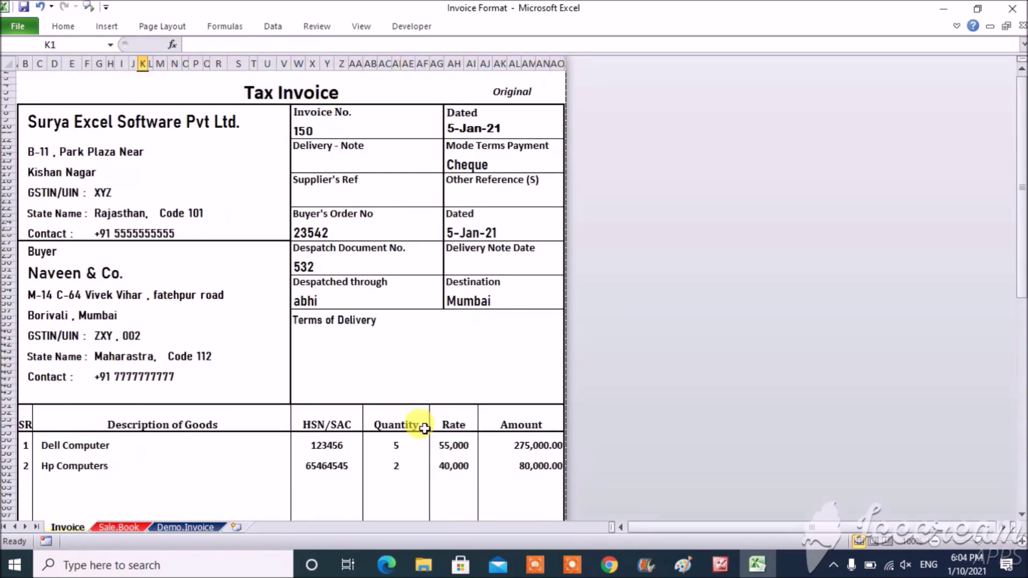
{"action": "key", "text": "ctrl+p"}
{"action": "key", "text": "ctrl+p"}
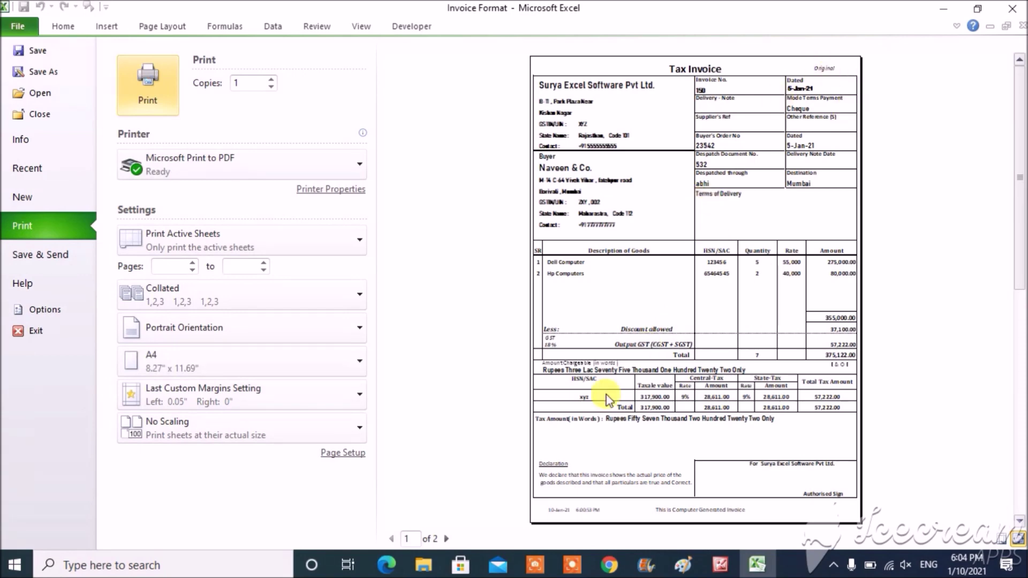
{"action": "left_click", "coordinate": [446, 538]}
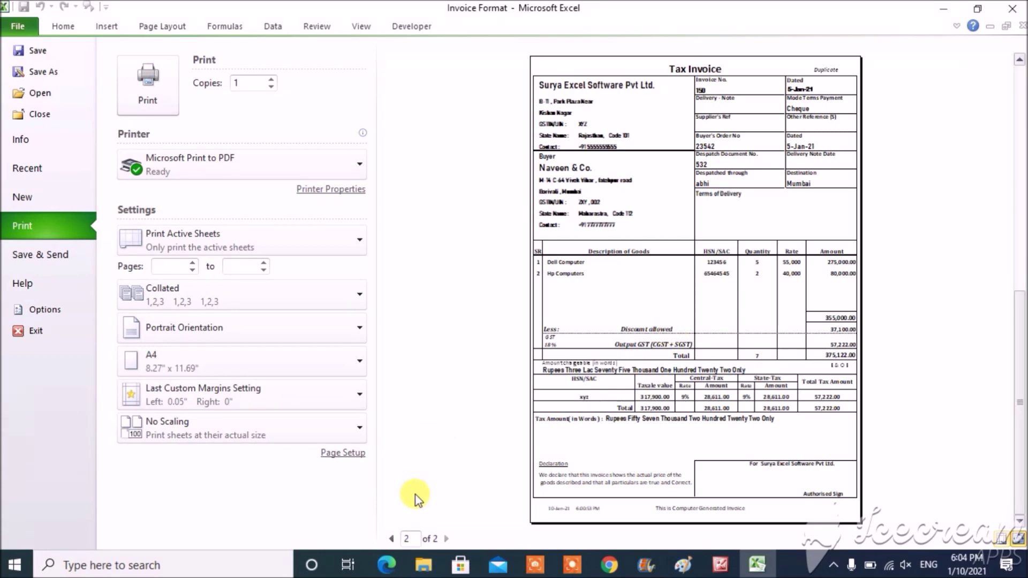
{"action": "key", "text": "Escape"}
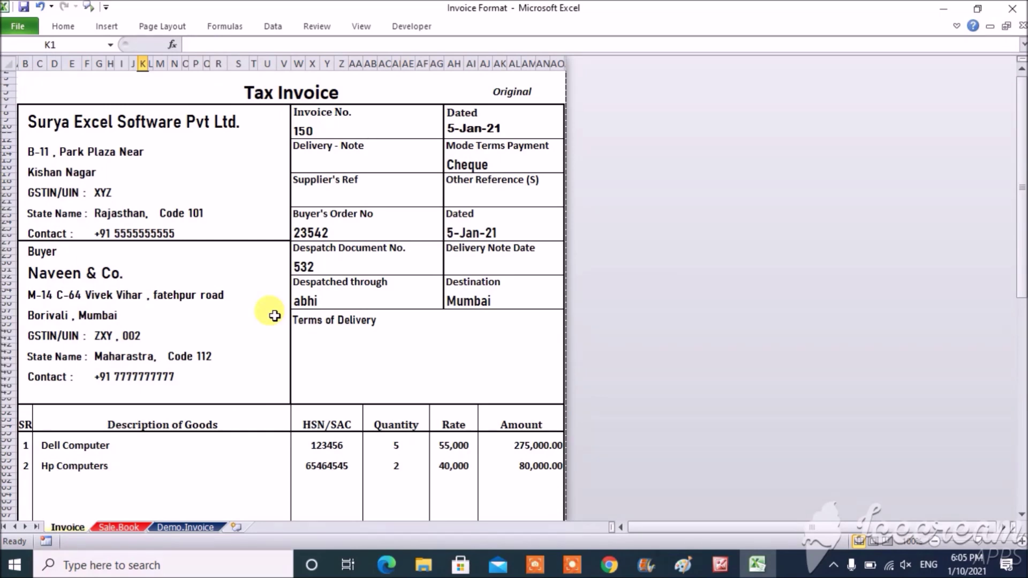
In the first Sale.Book row, set the invoice number to 150 and the party name to Naveen & Con
{"action": "left_click", "coordinate": [115, 528]}
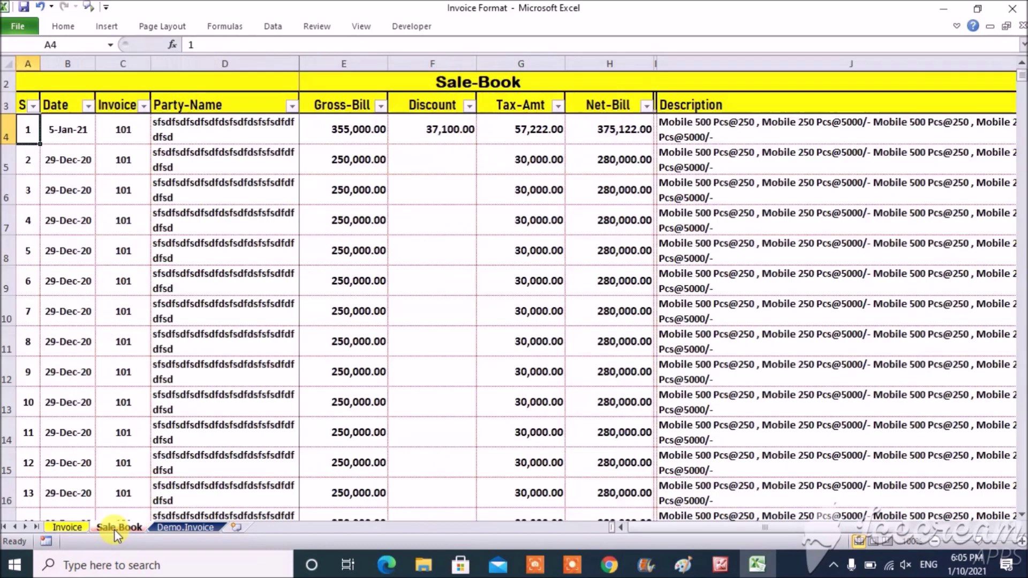
{"action": "left_click", "coordinate": [64, 134]}
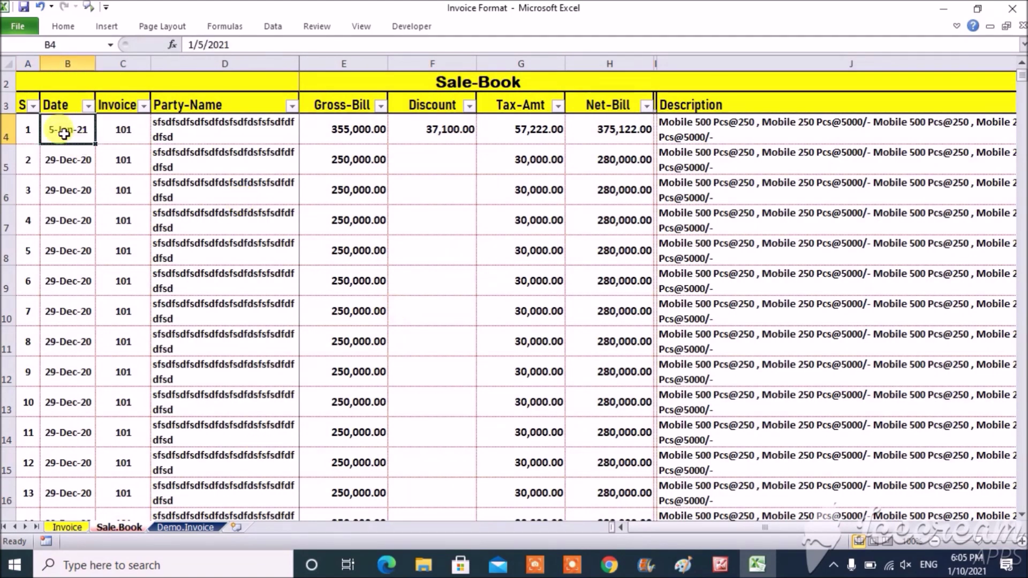
{"action": "key", "text": "Right"}
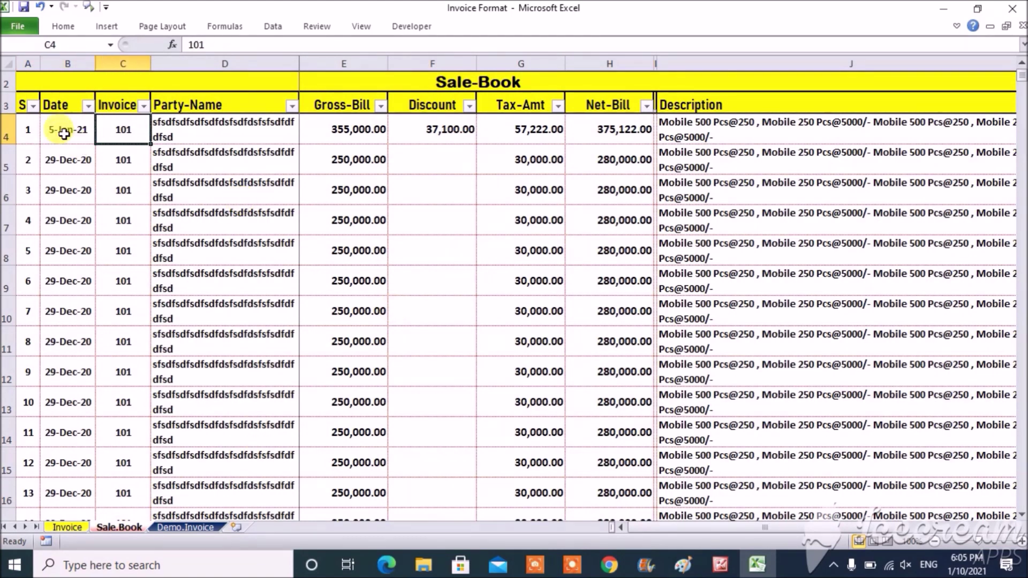
{"action": "type", "text": "150"}
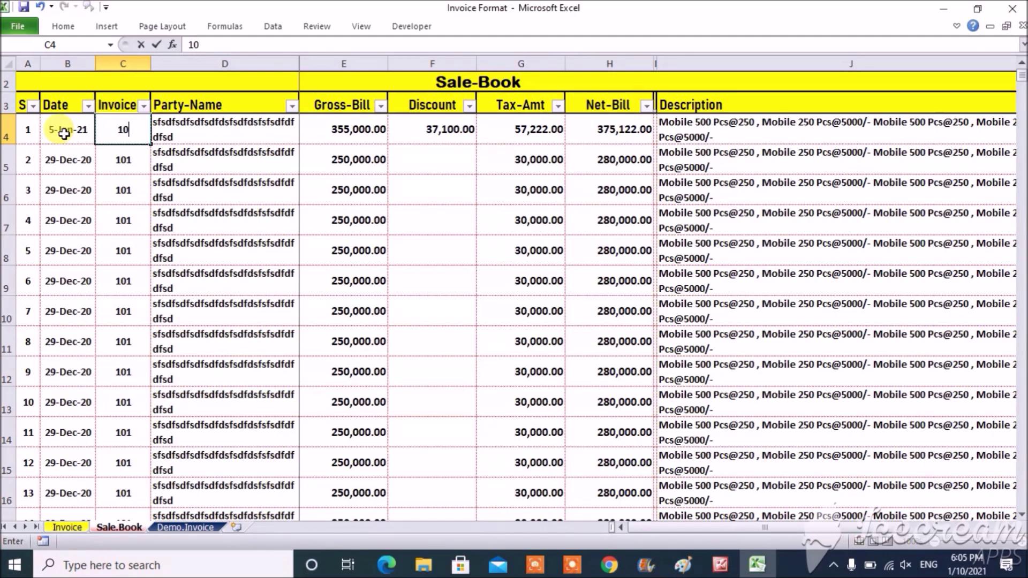
{"action": "key", "text": "Tab"}
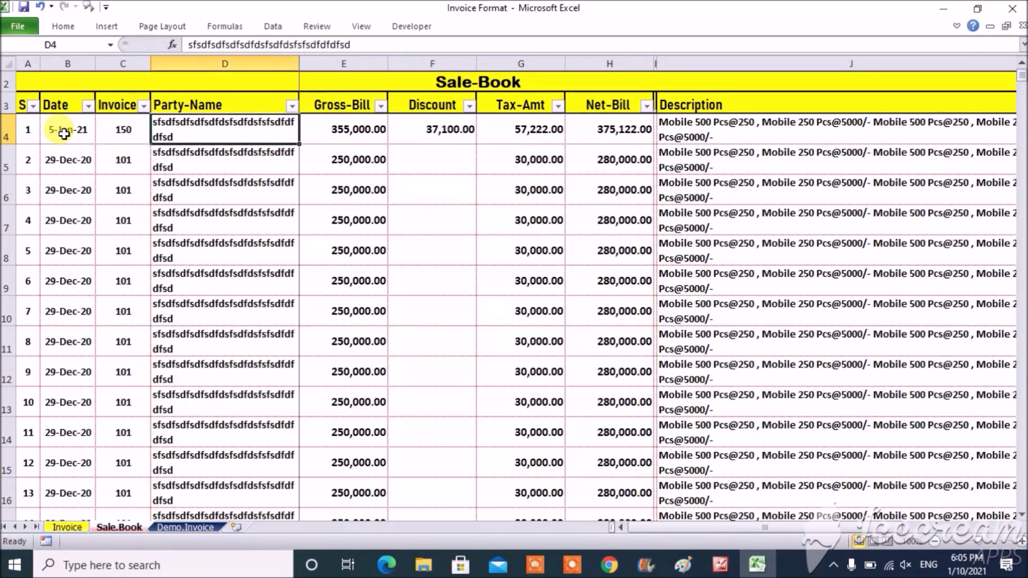
{"action": "type", "text": "Naveen"}
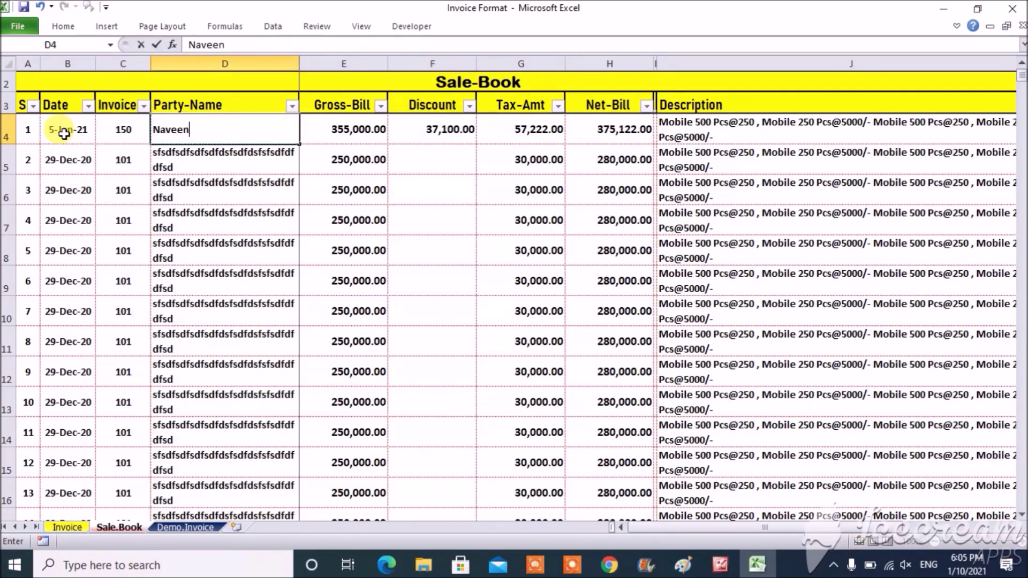
{"action": "type", "text": " & Con"}
{"action": "key", "text": "Tab"}
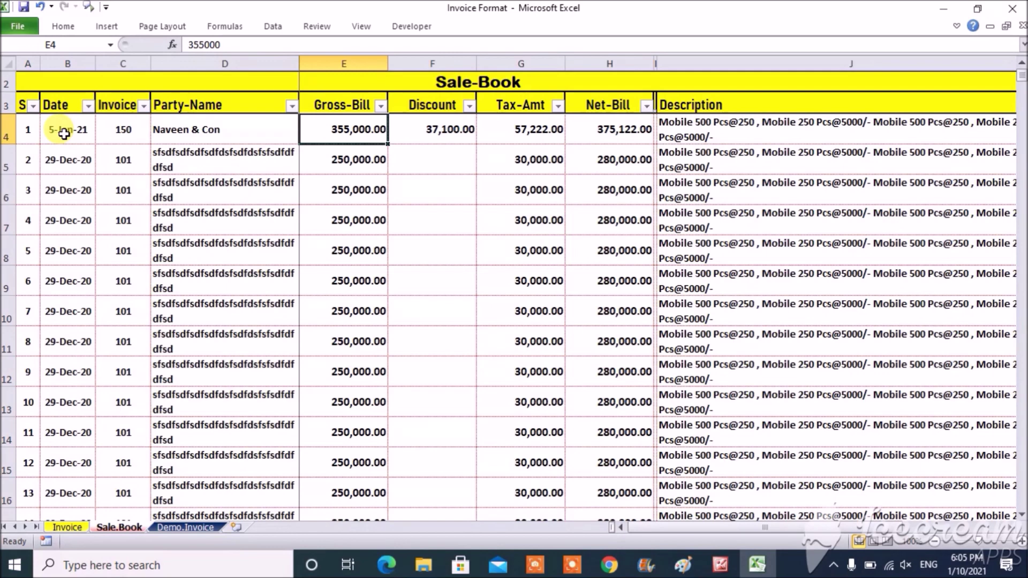
Check the goods subtotal on the Invoice sheet and enter 355000 as Gross-Bill in the first Sale.Book row
{"action": "left_click", "coordinate": [67, 526]}
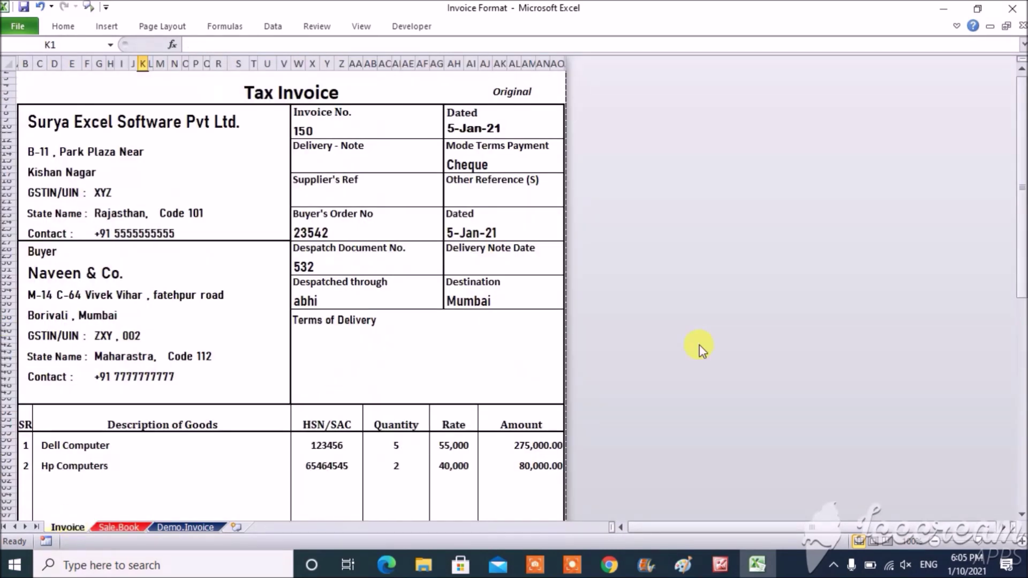
{"action": "left_click_drag", "start_coordinate": [1022, 261], "coordinate": [1019, 285]}
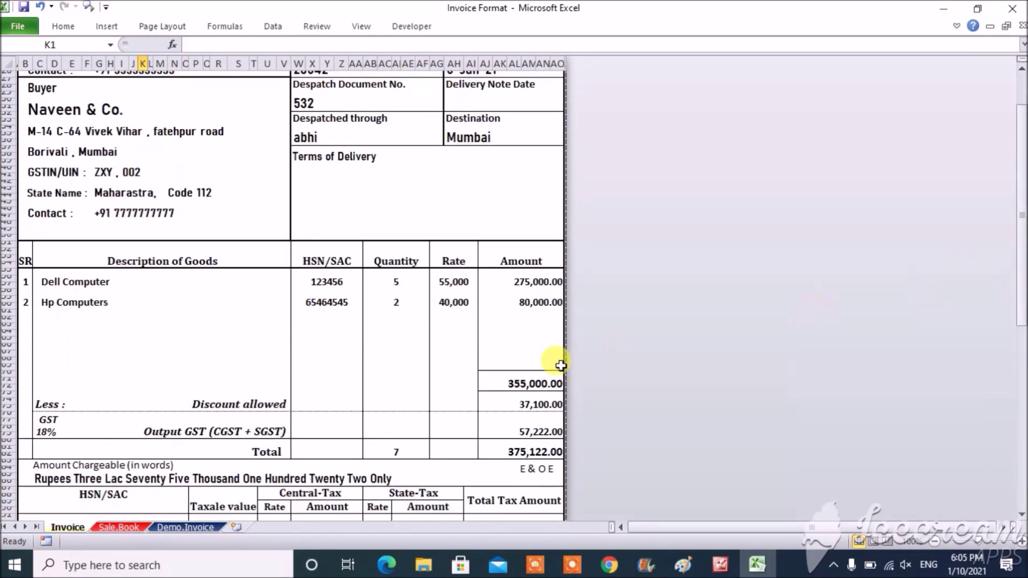
{"action": "left_click", "coordinate": [119, 527]}
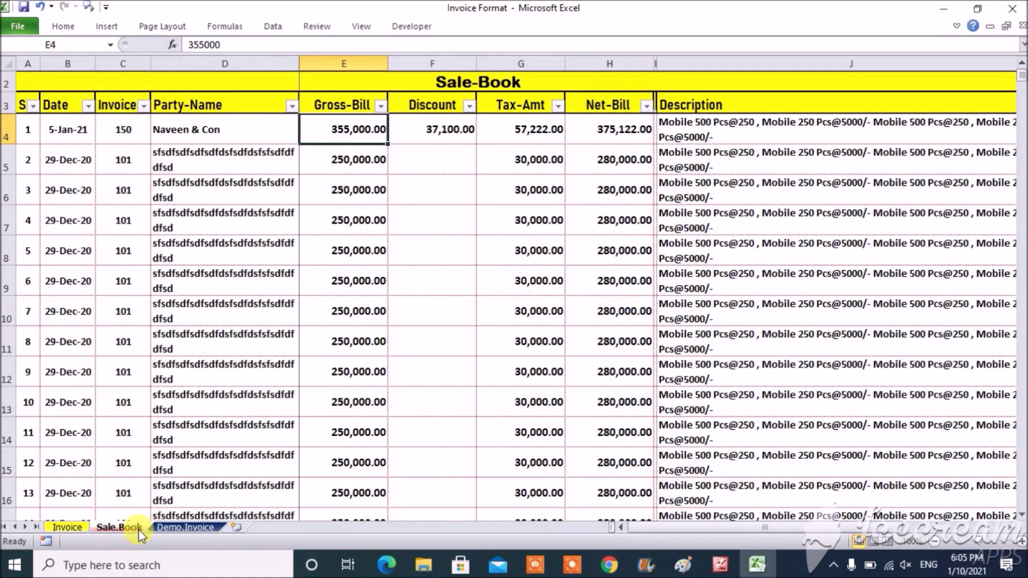
{"action": "type", "text": "355000"}
{"action": "key", "text": "Tab"}
Try 375122 as the payment entry in the first Sale.Book row and put it back to Pending
{"action": "key", "text": "Tab"}
{"action": "key", "text": "Tab"}
{"action": "key", "text": "Tab"}
{"action": "key", "text": "Tab"}
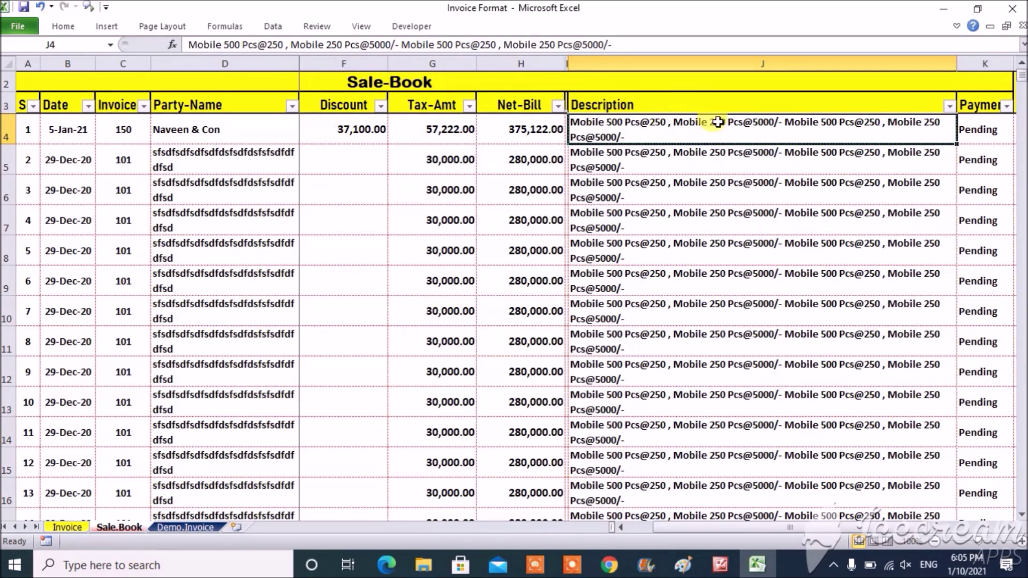
{"action": "key", "text": "Tab"}
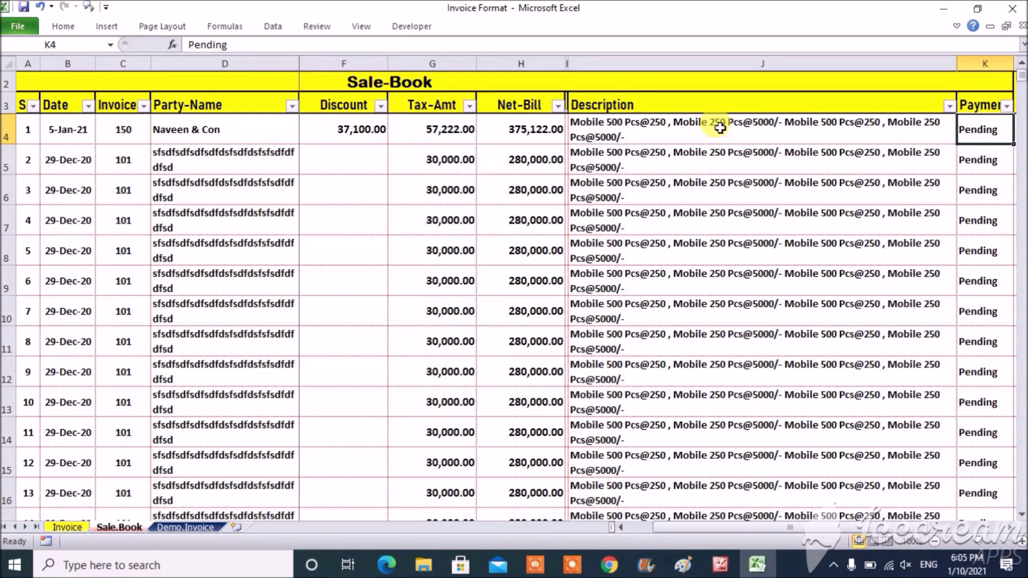
{"action": "type", "text": "375122"}
{"action": "key", "text": "Return"}
{"action": "key", "text": "Up"}
{"action": "key", "text": "Right"}
{"action": "key", "text": "Right"}
{"action": "key", "text": "Left"}
{"action": "key", "text": "Left"}
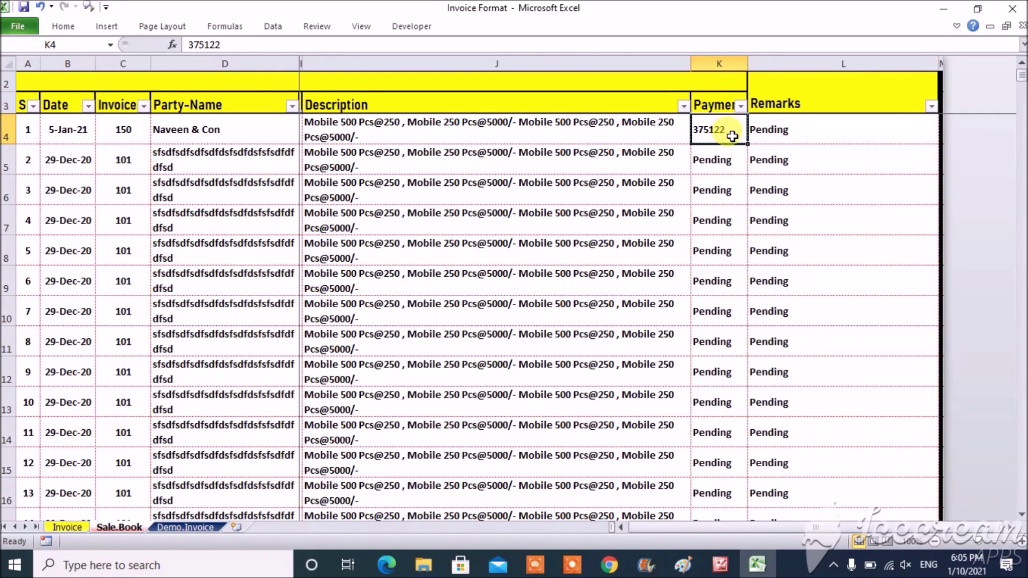
{"action": "type", "text": "pe"}
{"action": "key", "text": "Return"}
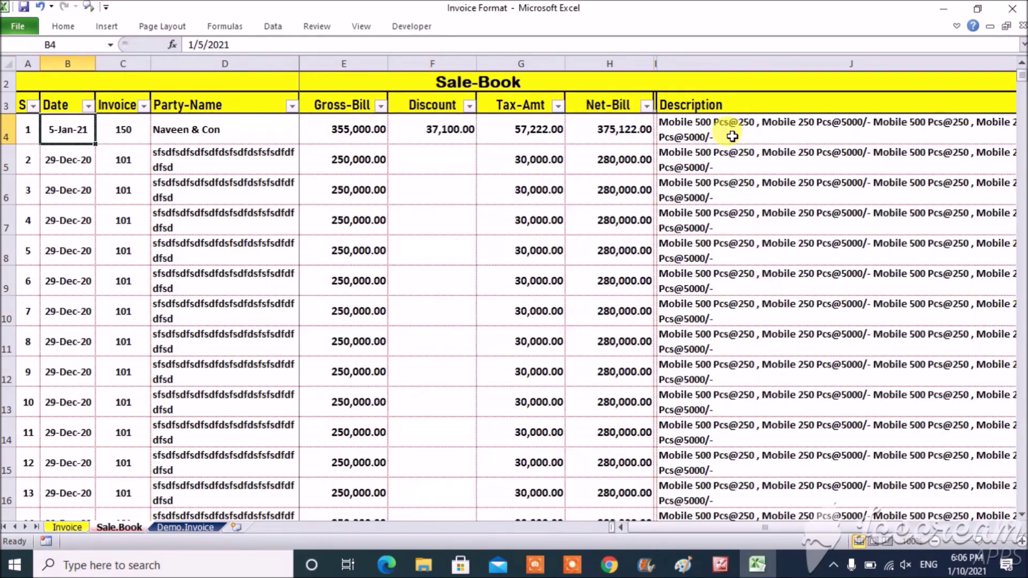
Go through all columns of the first Sale.Book row, from the date to the remarks and back to the serial number
{"action": "key", "text": "Right"}
{"action": "key", "text": "Right"}
{"action": "key", "text": "Right"}
{"action": "key", "text": "Right"}
{"action": "key", "text": "Right"}
{"action": "key", "text": "Right"}
{"action": "key", "text": "Right"}
{"action": "key", "text": "Right"}
{"action": "key", "text": "Right"}
{"action": "key", "text": "Right"}
{"action": "key", "text": "Right"}
{"action": "key", "text": "Left"}
{"action": "key", "text": "Left"}
{"action": "key", "text": "Left"}
{"action": "key", "text": "Left"}
{"action": "key", "text": "Left"}
{"action": "key", "text": "Left"}
{"action": "key", "text": "Left"}
{"action": "key", "text": "Left"}
{"action": "key", "text": "Left"}
{"action": "key", "text": "Left"}
{"action": "key", "text": "Left"}
{"action": "key", "text": "Left"}
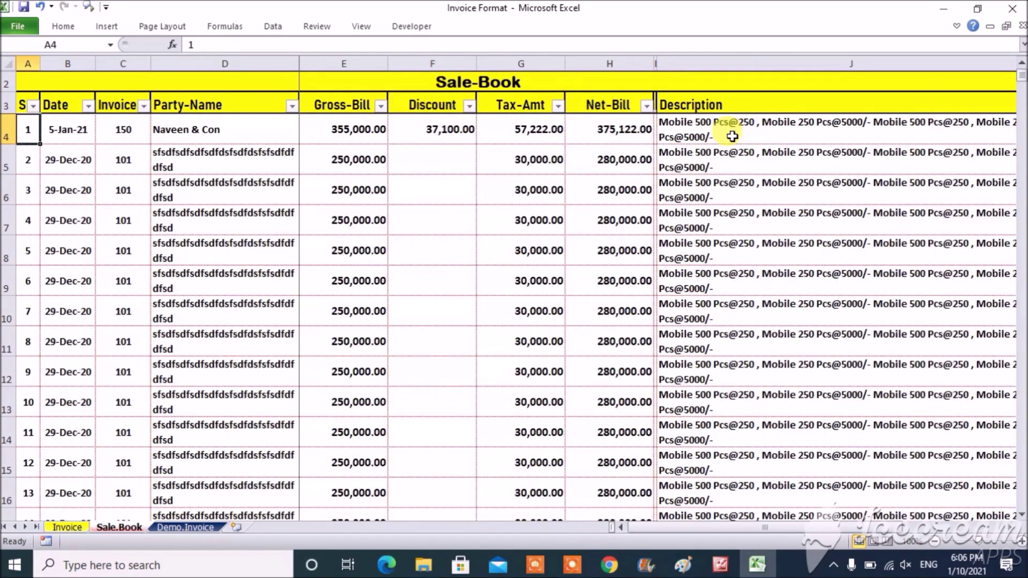
Examine the company name and address on the sample Demo.Invoice sheet and compare with the Invoice sheet
{"action": "left_click", "coordinate": [198, 526]}
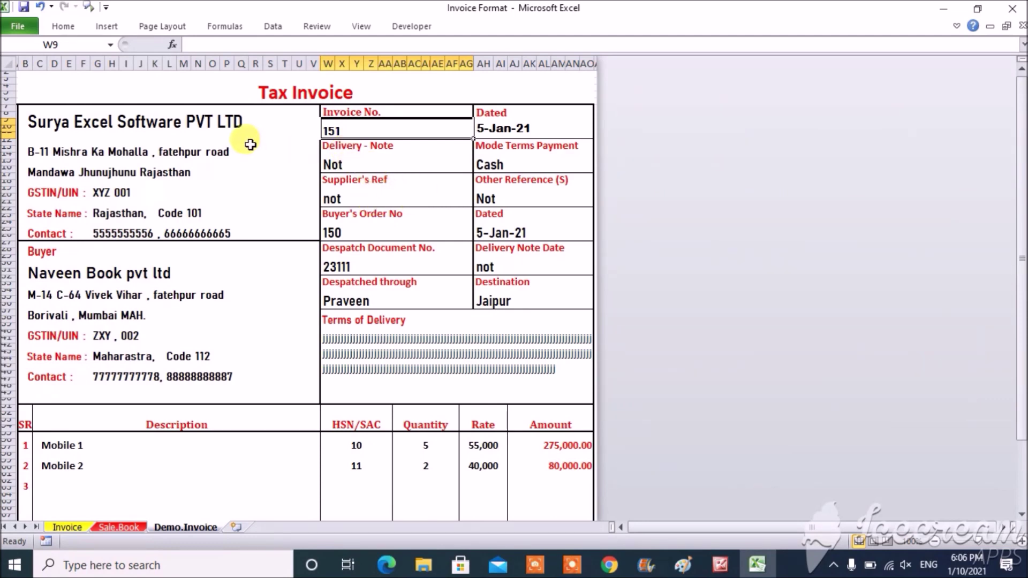
{"action": "left_click", "coordinate": [226, 121]}
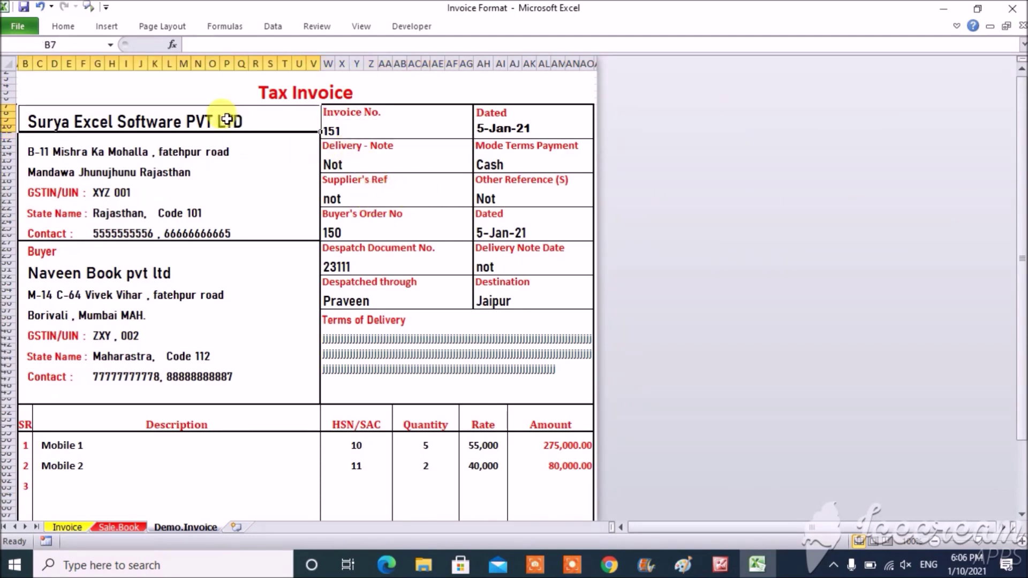
{"action": "left_click", "coordinate": [219, 152]}
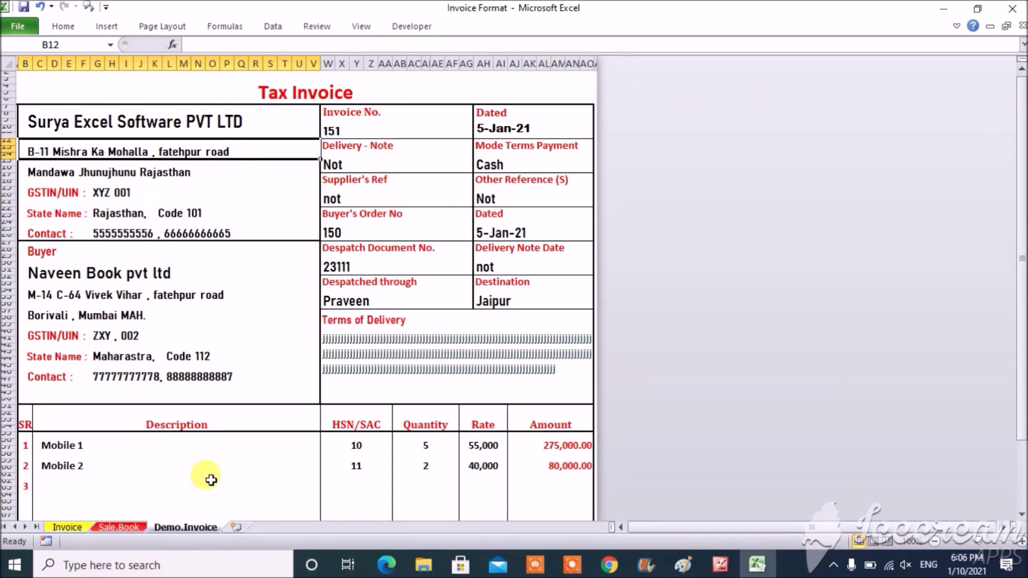
{"action": "left_click", "coordinate": [67, 527]}
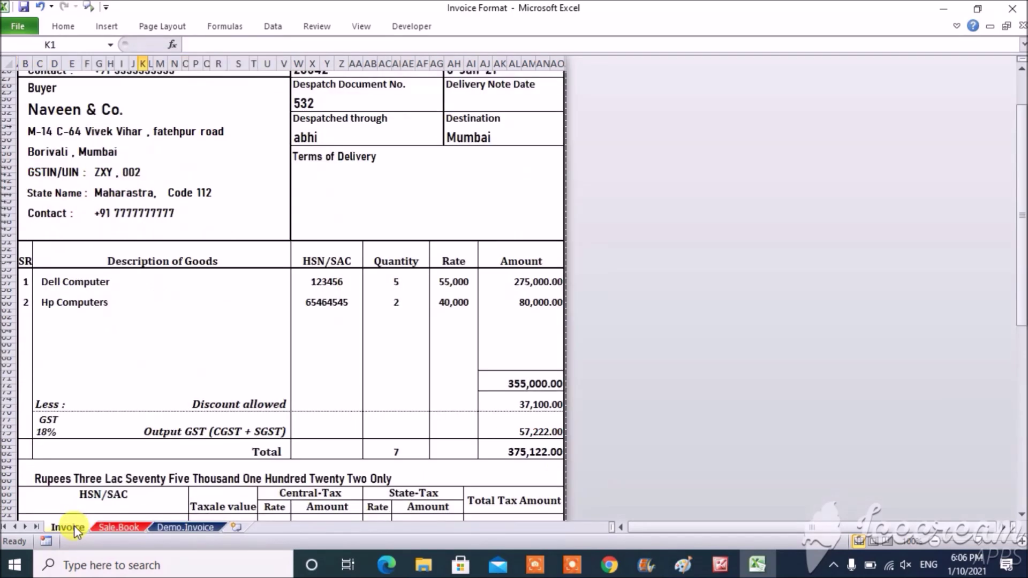
{"action": "left_click", "coordinate": [177, 528]}
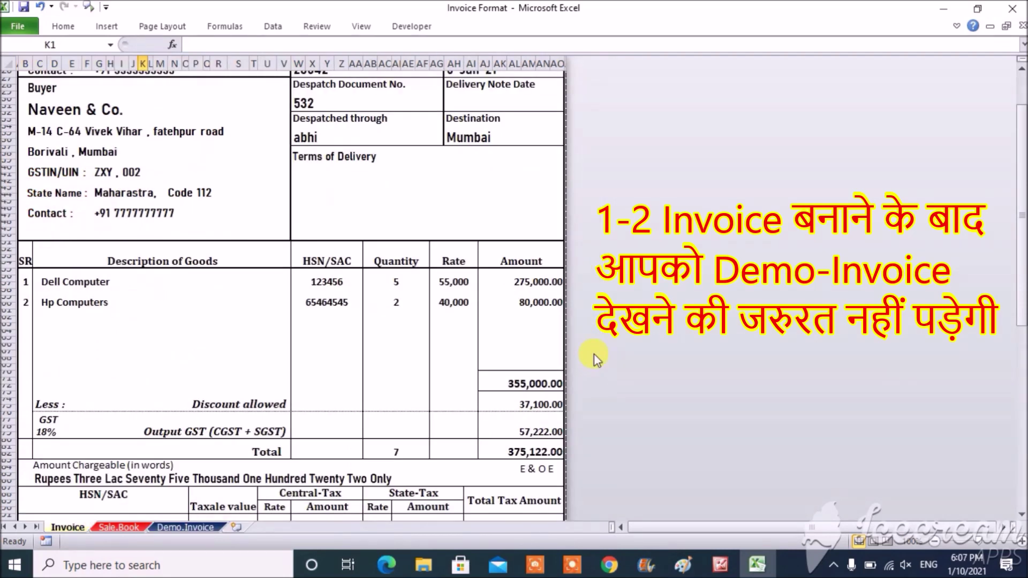
Go through the Invoice sheet's header fields: company name, invoice number, delivery note, supplier's and other references and buyer's order number
{"action": "left_click", "coordinate": [271, 266]}
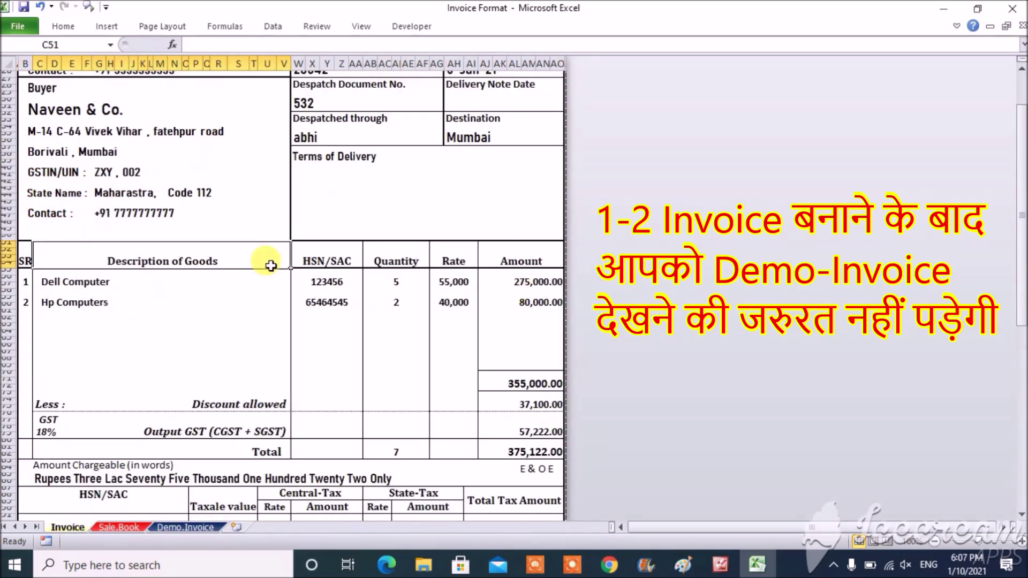
{"action": "key", "text": "Up"}
{"action": "key", "text": "Up"}
{"action": "key", "text": "Up"}
{"action": "key", "text": "Up"}
{"action": "key", "text": "Up"}
{"action": "key", "text": "Up"}
{"action": "key", "text": "Up"}
{"action": "key", "text": "Up"}
{"action": "key", "text": "Up"}
{"action": "key", "text": "Up"}
{"action": "key", "text": "Up"}
{"action": "key", "text": "Up"}
{"action": "key", "text": "Up"}
{"action": "key", "text": "Up"}
{"action": "key", "text": "Up"}
{"action": "key", "text": "Up"}
{"action": "key", "text": "Up"}
{"action": "key", "text": "Up"}
{"action": "key", "text": "Up"}
{"action": "key", "text": "Up"}
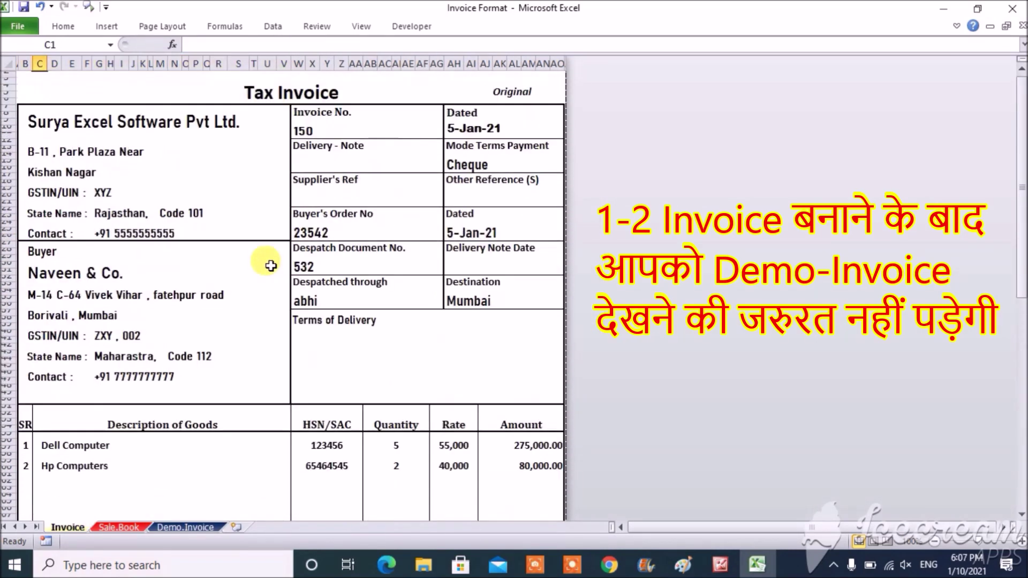
{"action": "key", "text": "Down"}
{"action": "key", "text": "Down"}
{"action": "key", "text": "Down"}
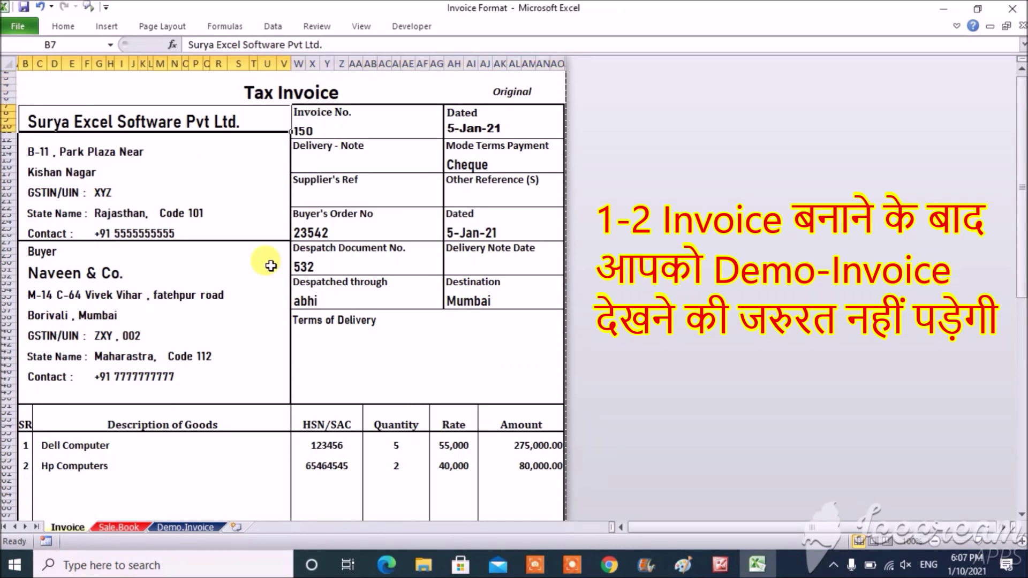
{"action": "key", "text": "Right"}
{"action": "key", "text": "Down"}
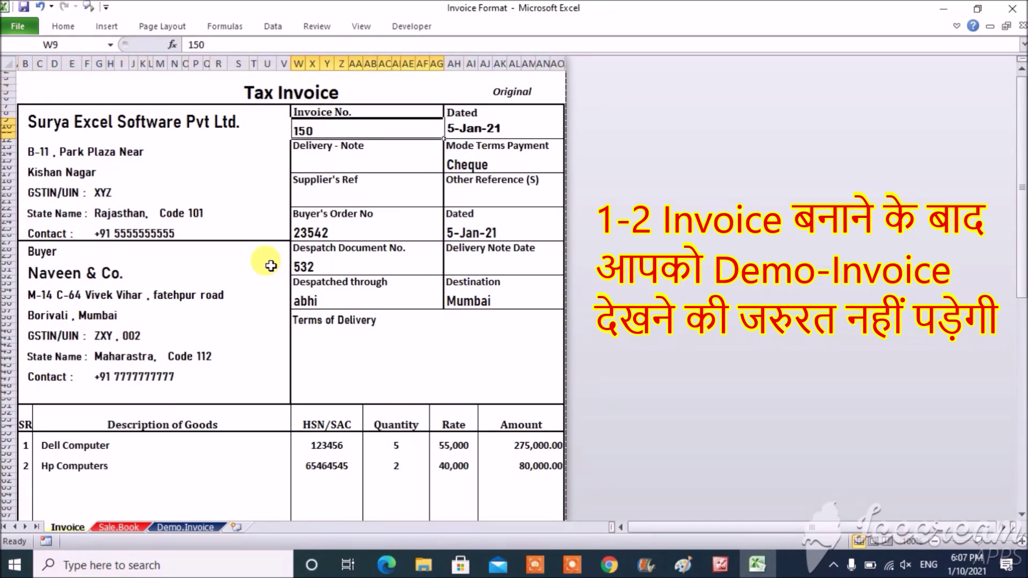
{"action": "key", "text": "Down"}
{"action": "key", "text": "Down"}
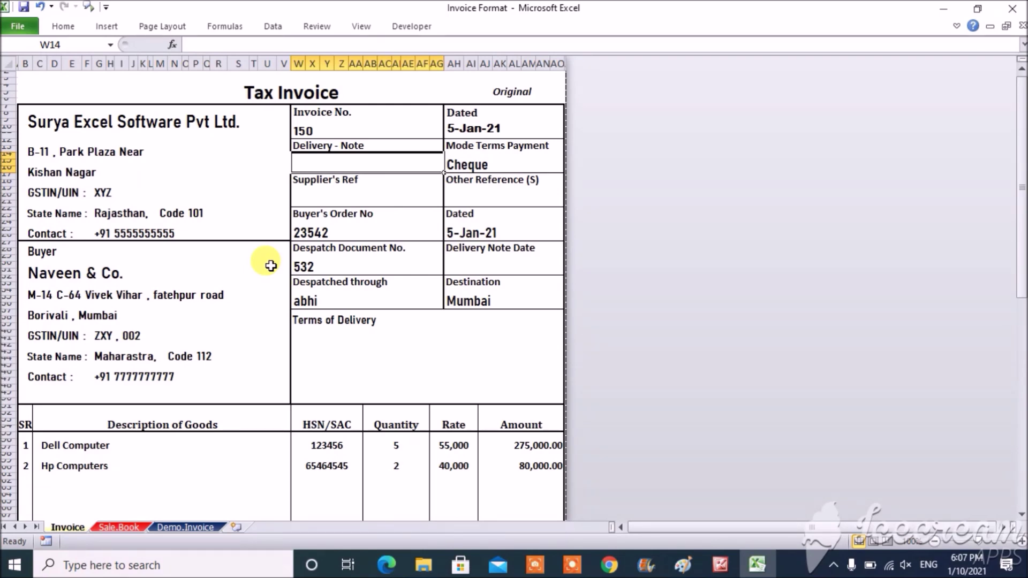
{"action": "key", "text": "Down"}
{"action": "key", "text": "Down"}
{"action": "key", "text": "Right"}
{"action": "key", "text": "Left"}
{"action": "key", "text": "Down"}
{"action": "key", "text": "Down"}
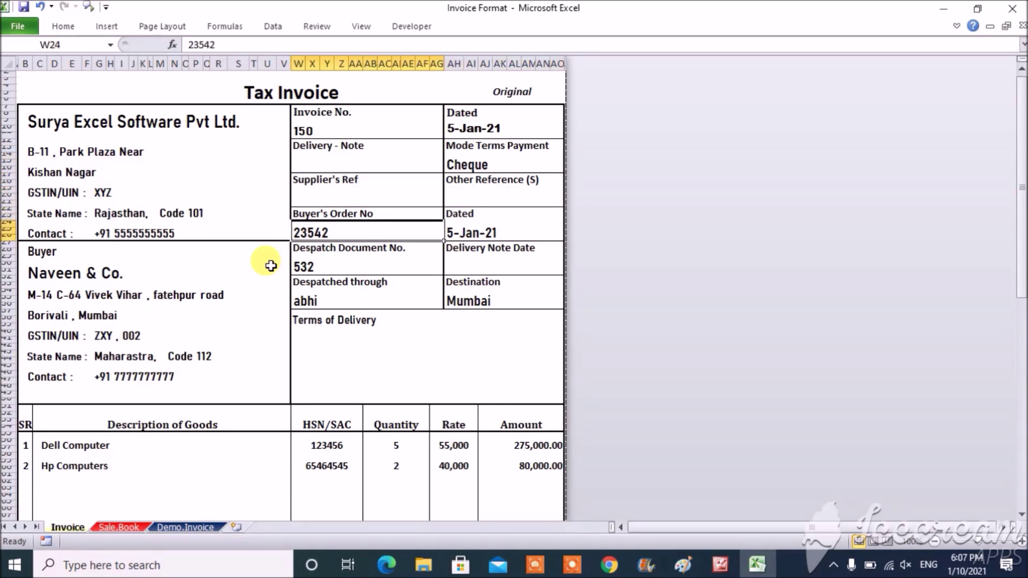